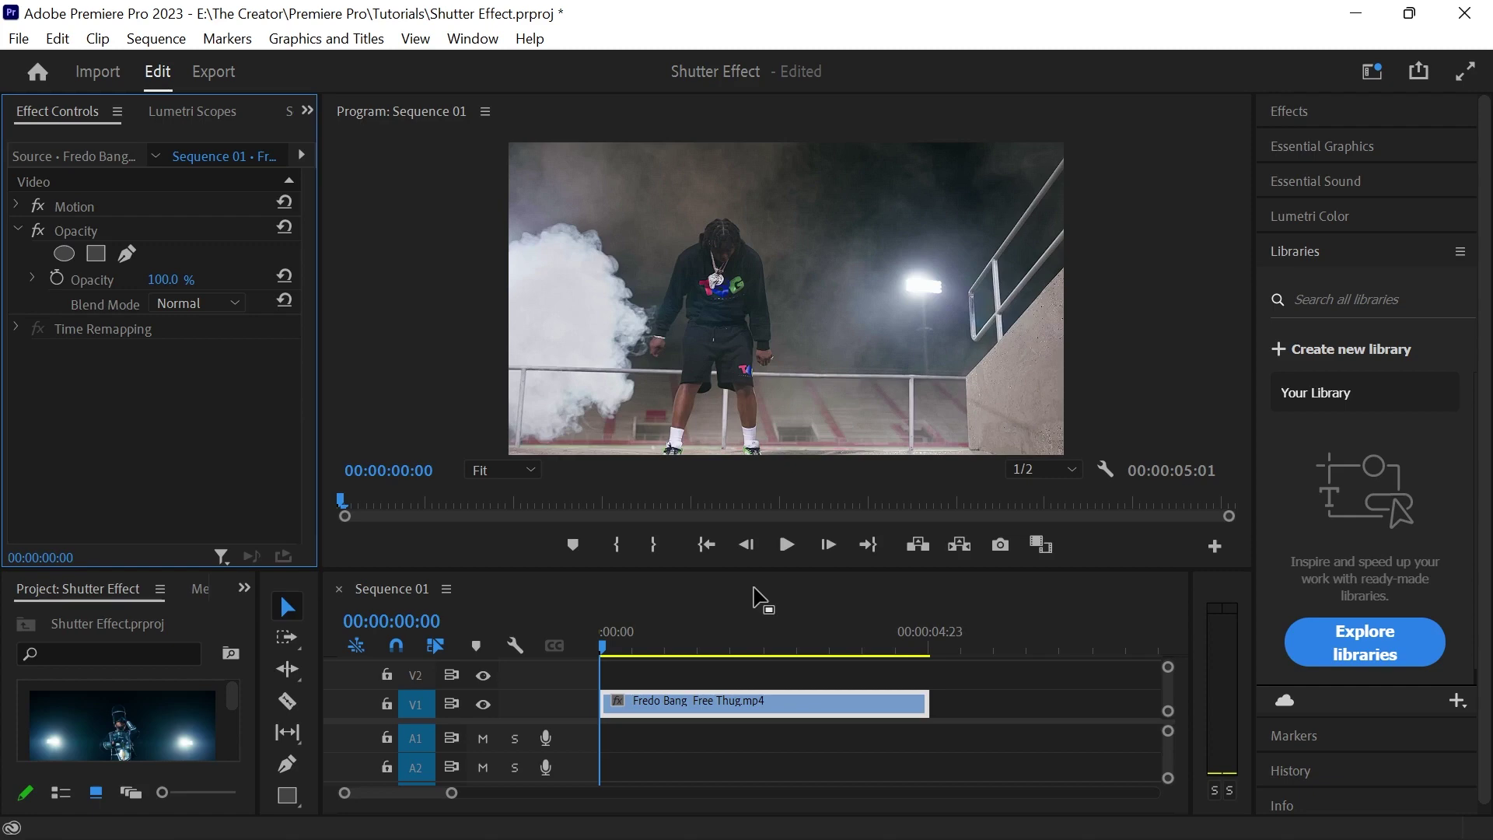
Find the Transform effect in the Effects panel and apply it to the V1 clip
click(1306, 115)
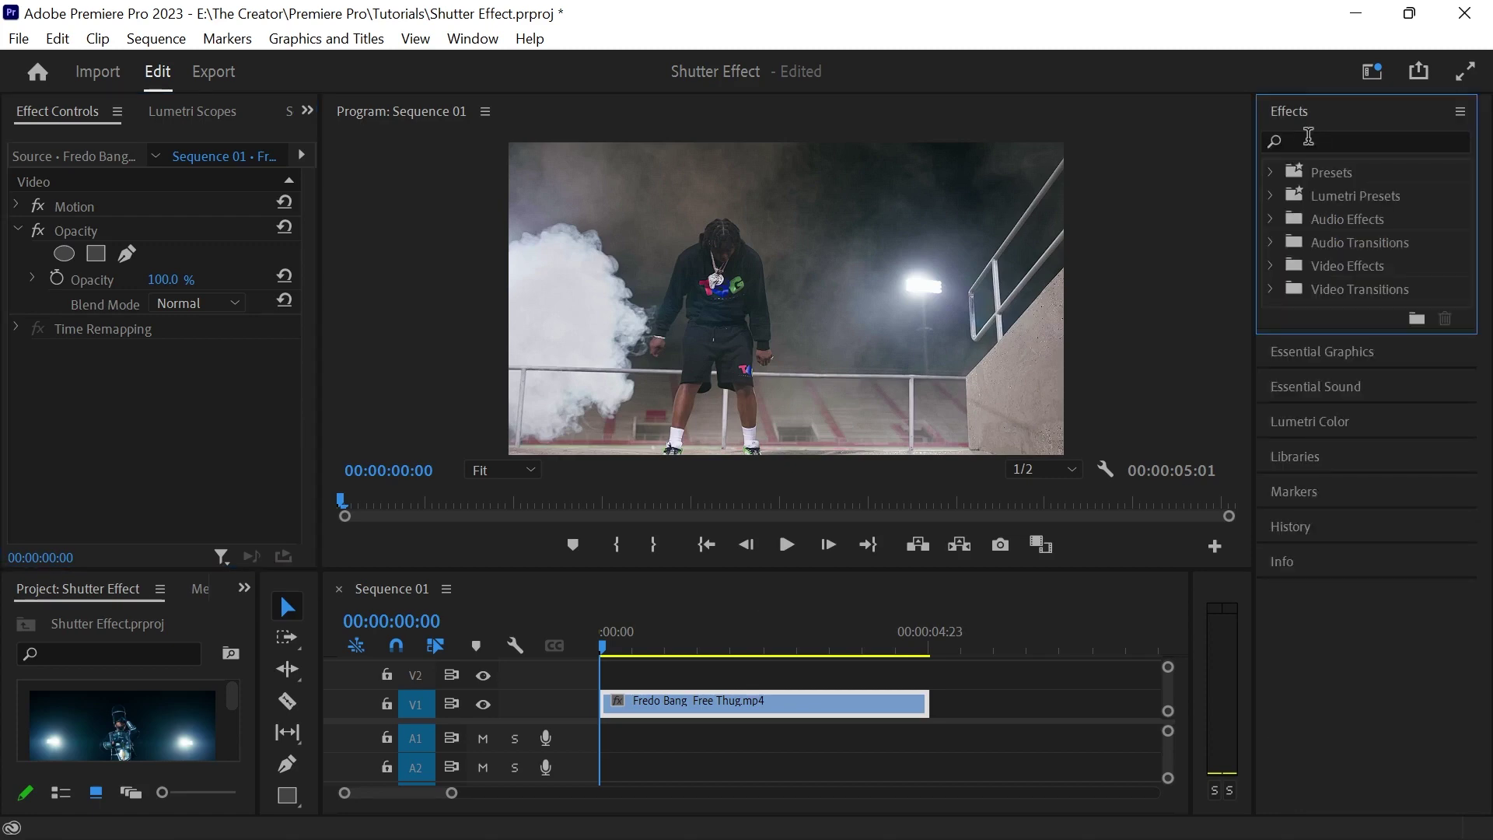
click(1309, 139)
text(t)
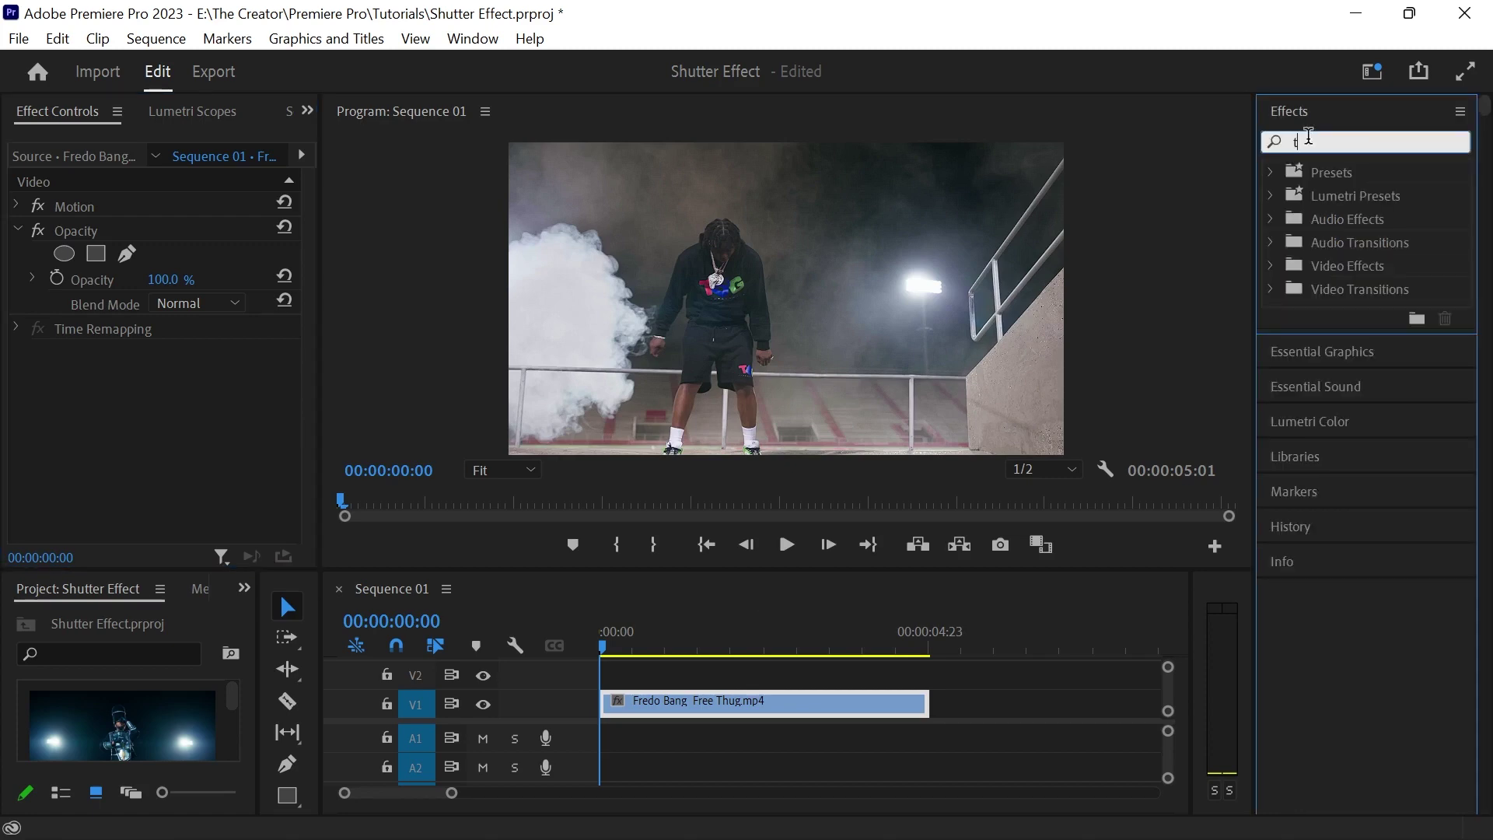
text(ransform)
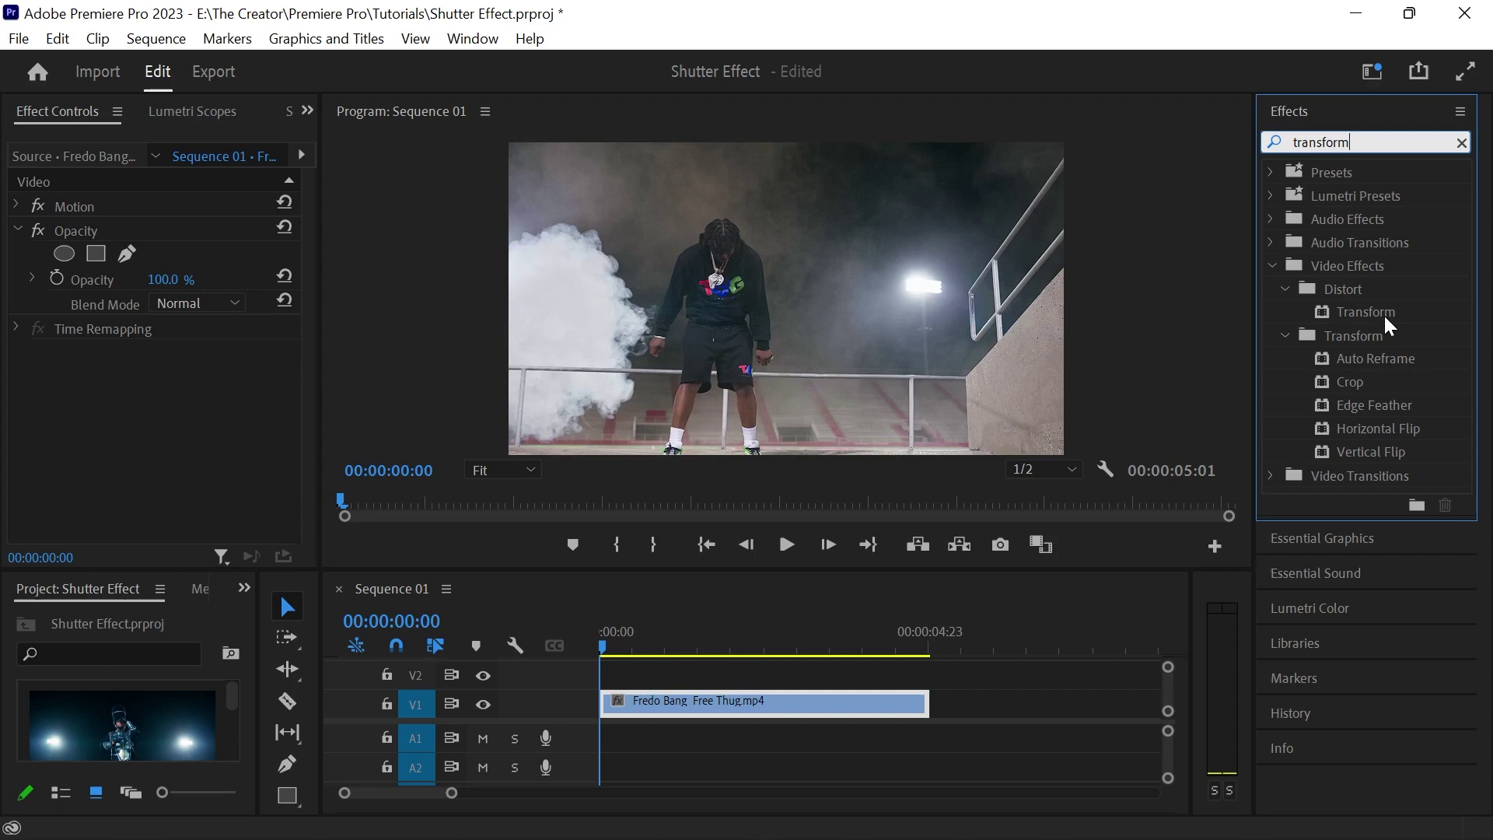
drag(1383, 314, 734, 699)
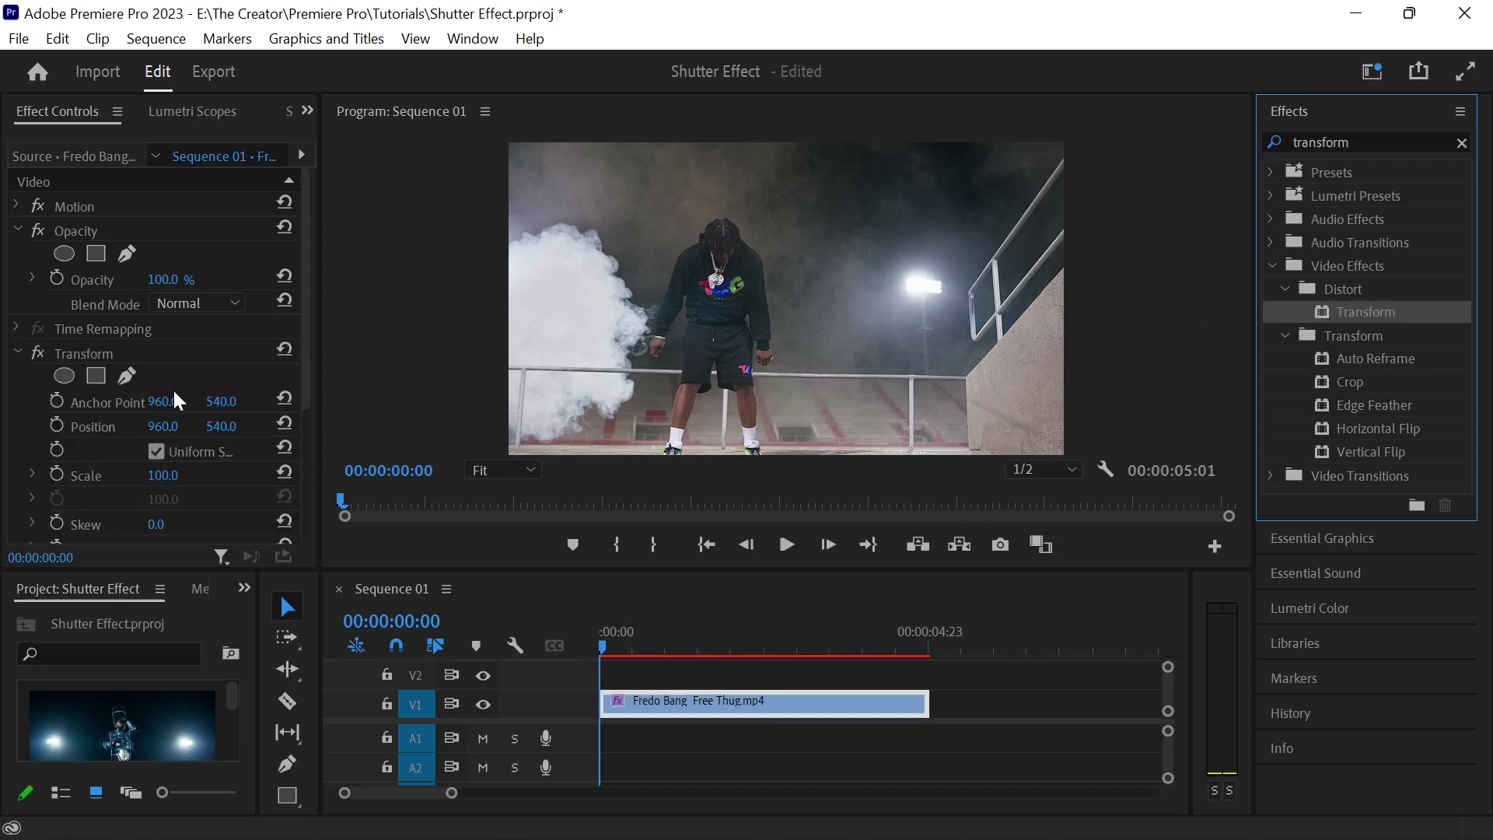
scroll(169, 403, down, 4)
scroll(170, 406, down, 3)
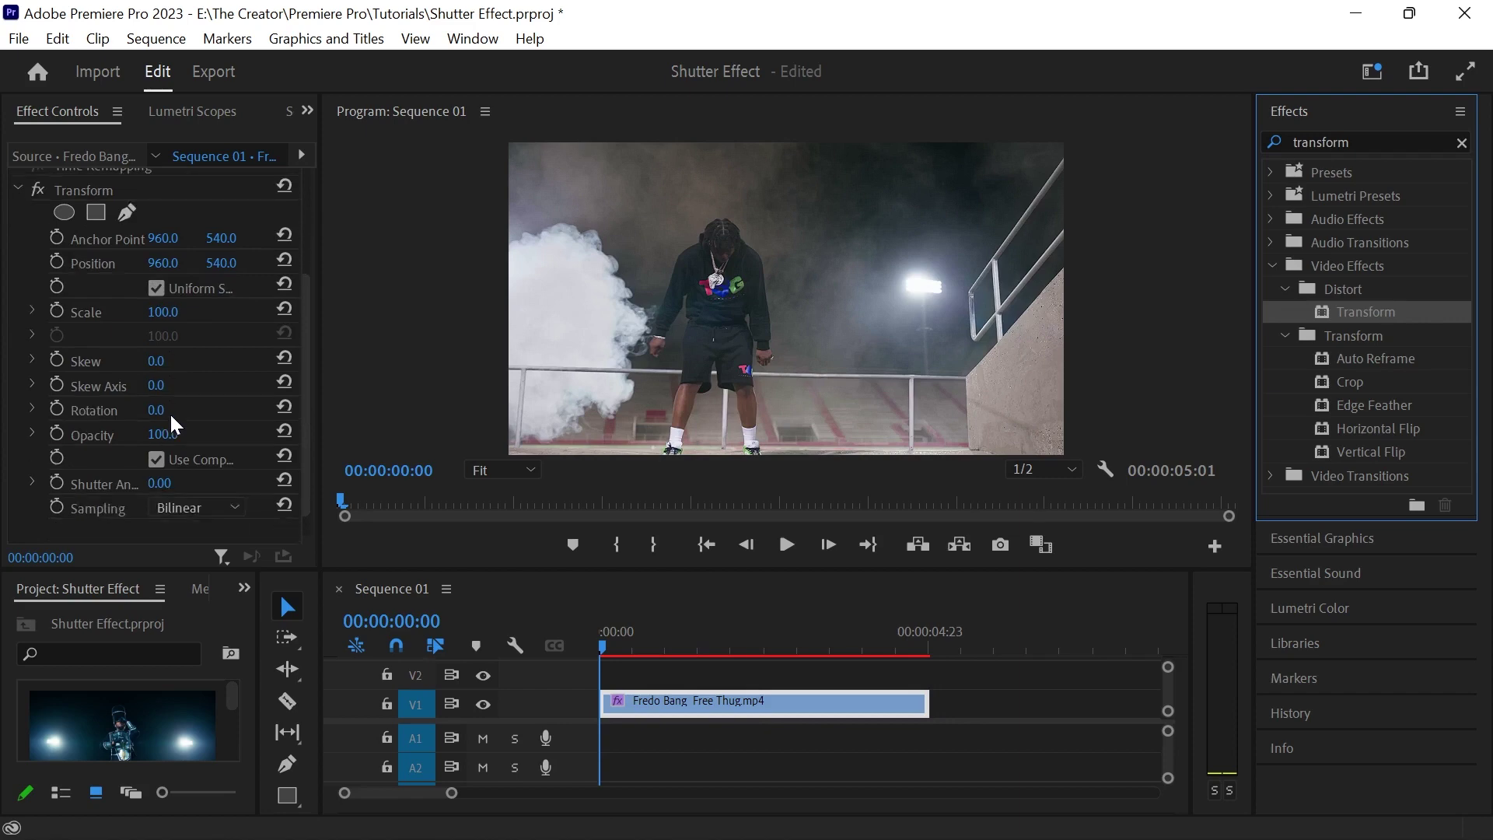
Turn off Use Composition's Shutter Angle and set Transform's Shutter Angle to 360
click(158, 460)
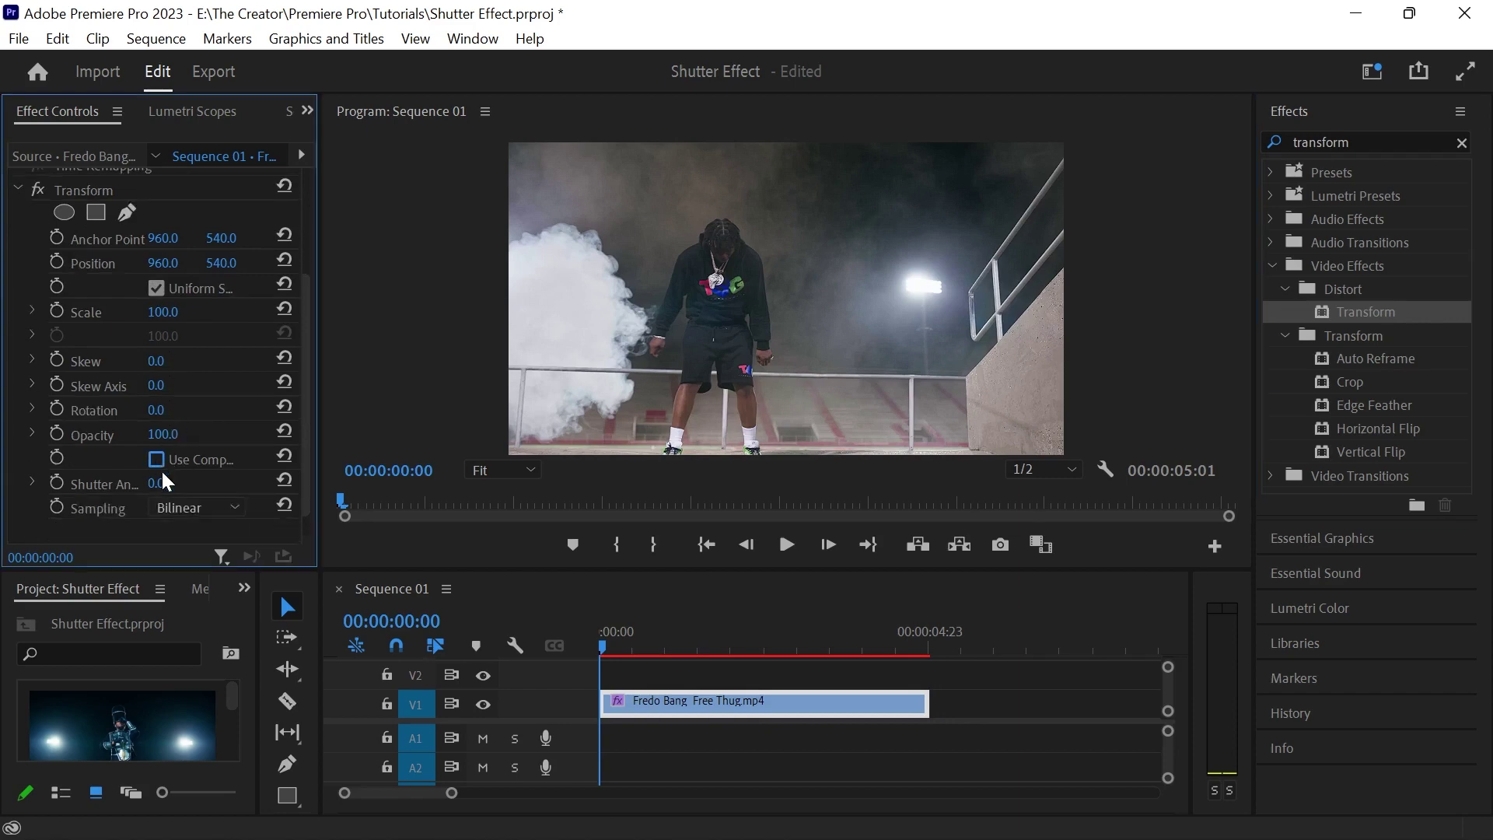
click(161, 483)
text(360)
key(Return)
click(1460, 142)
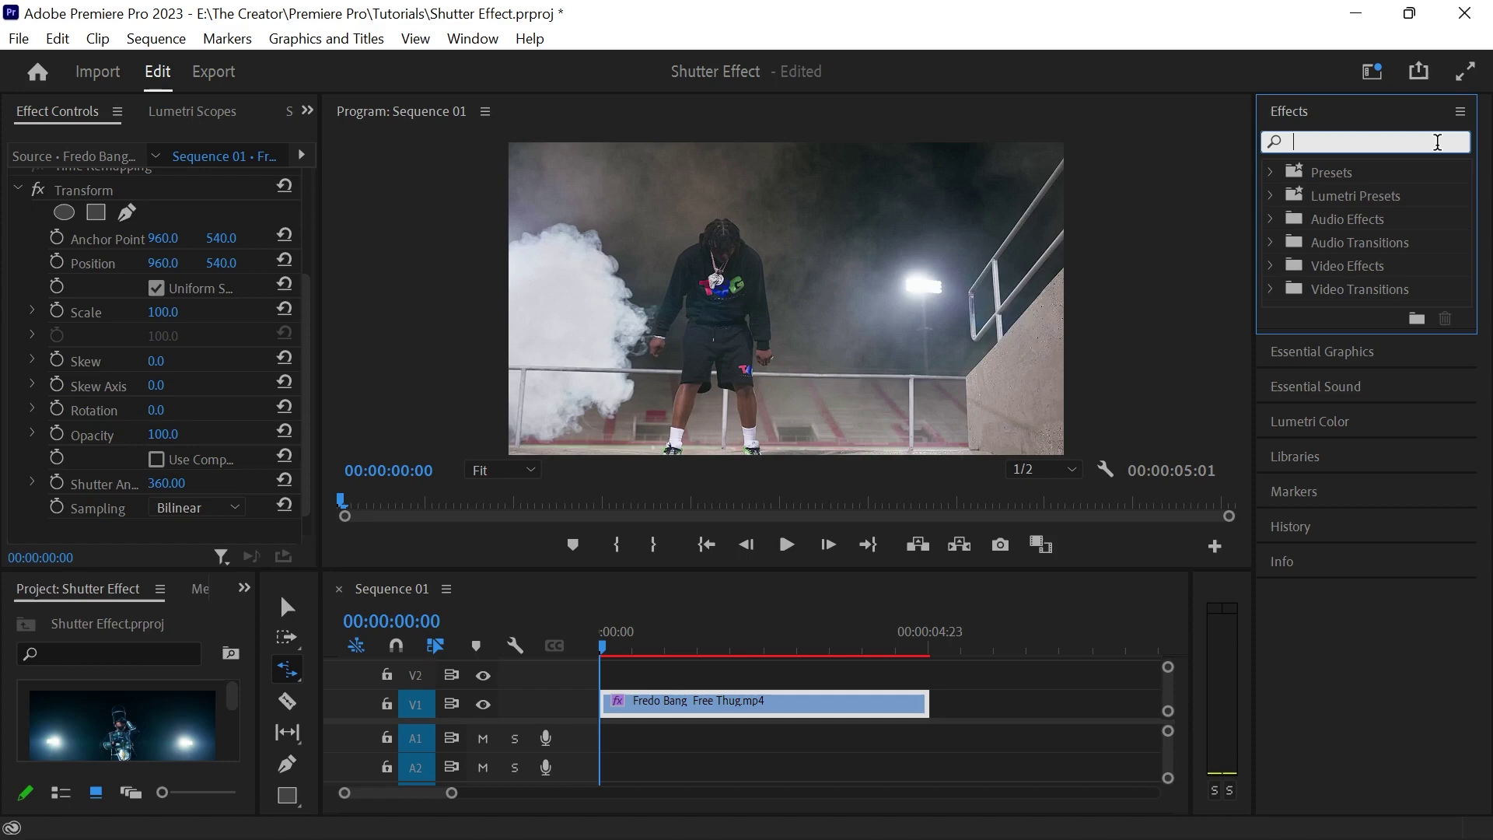
Apply Posterize Time, move it above Transform, and set its Frame Rate to 7
text(p)
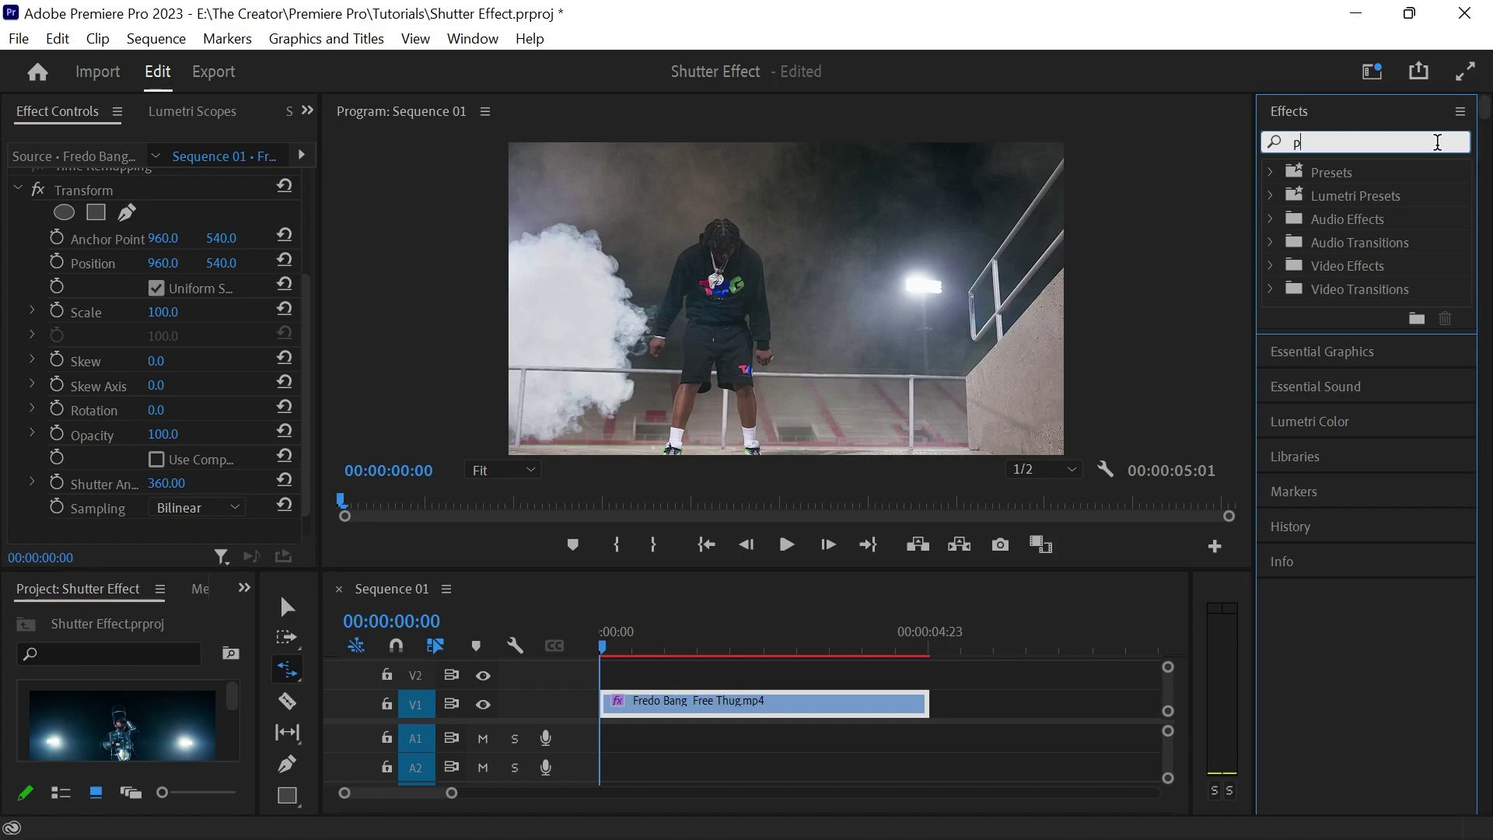
text(oster)
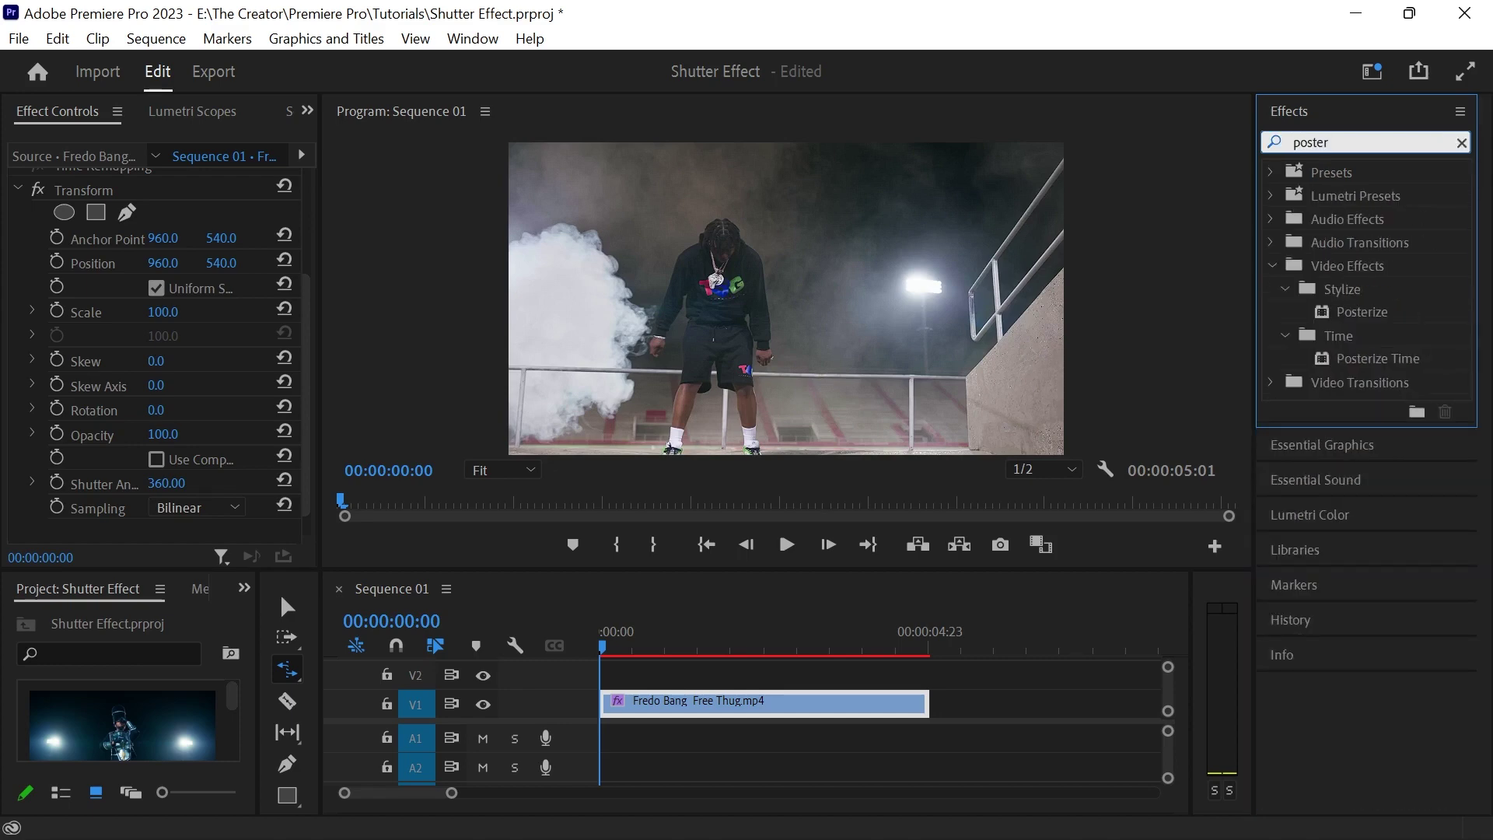
drag(1406, 357, 698, 700)
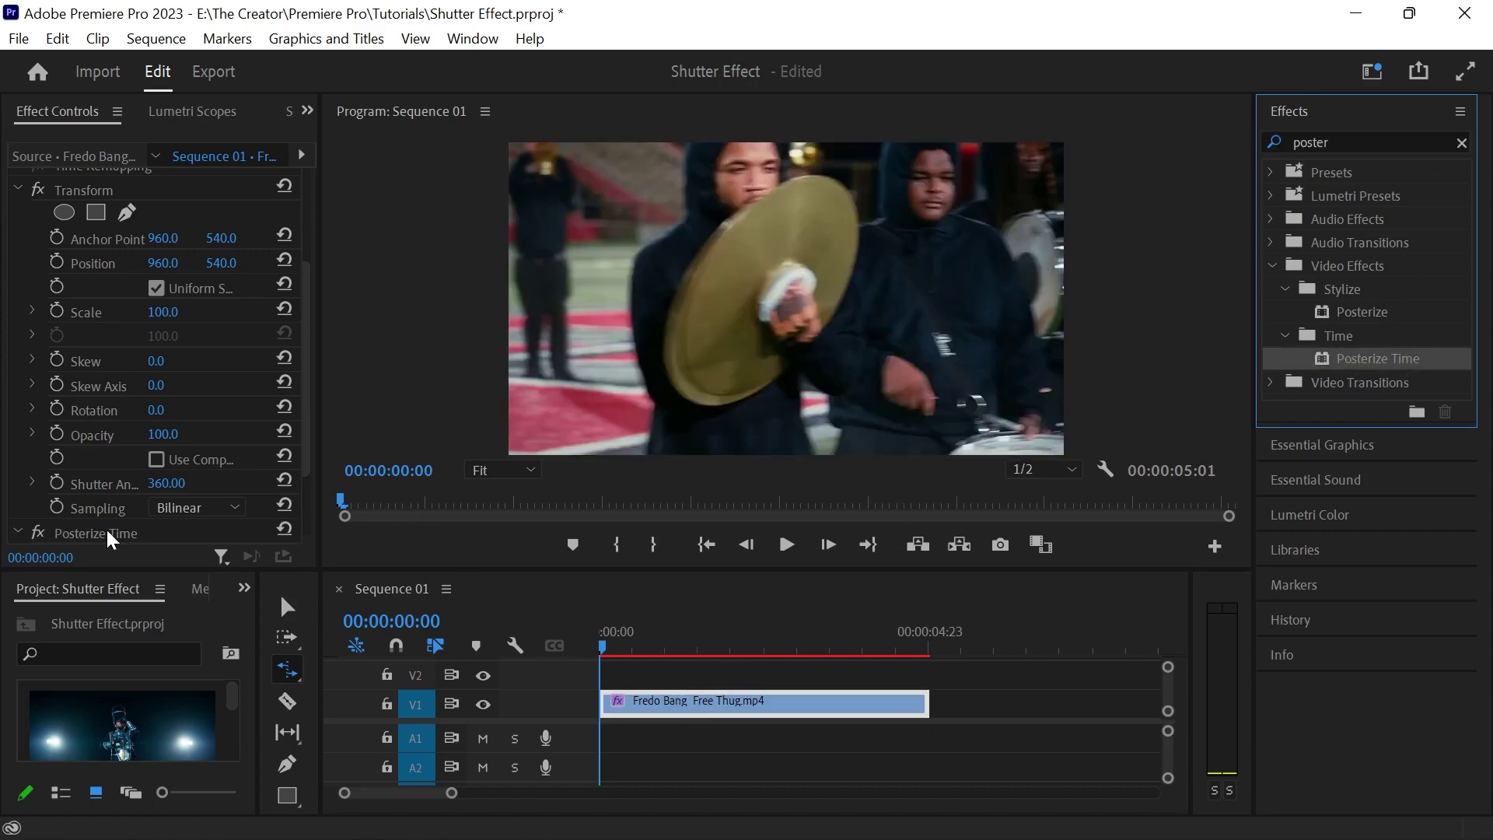
drag(106, 527, 66, 180)
scroll(203, 327, up, 2)
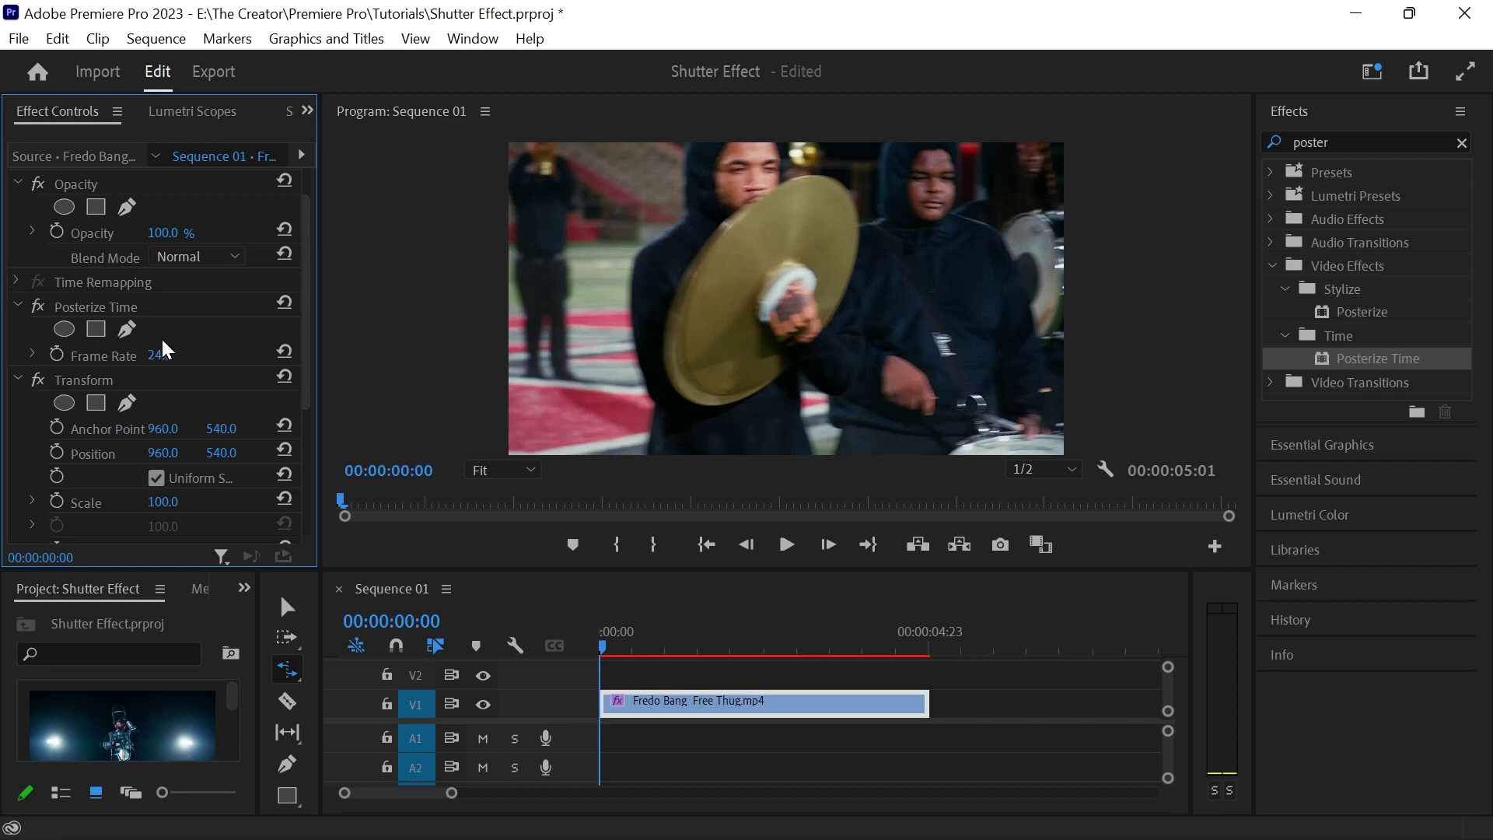
click(179, 350)
text(7)
key(Return)
Find the Echo video effect and apply it to the V1 clip
click(1460, 142)
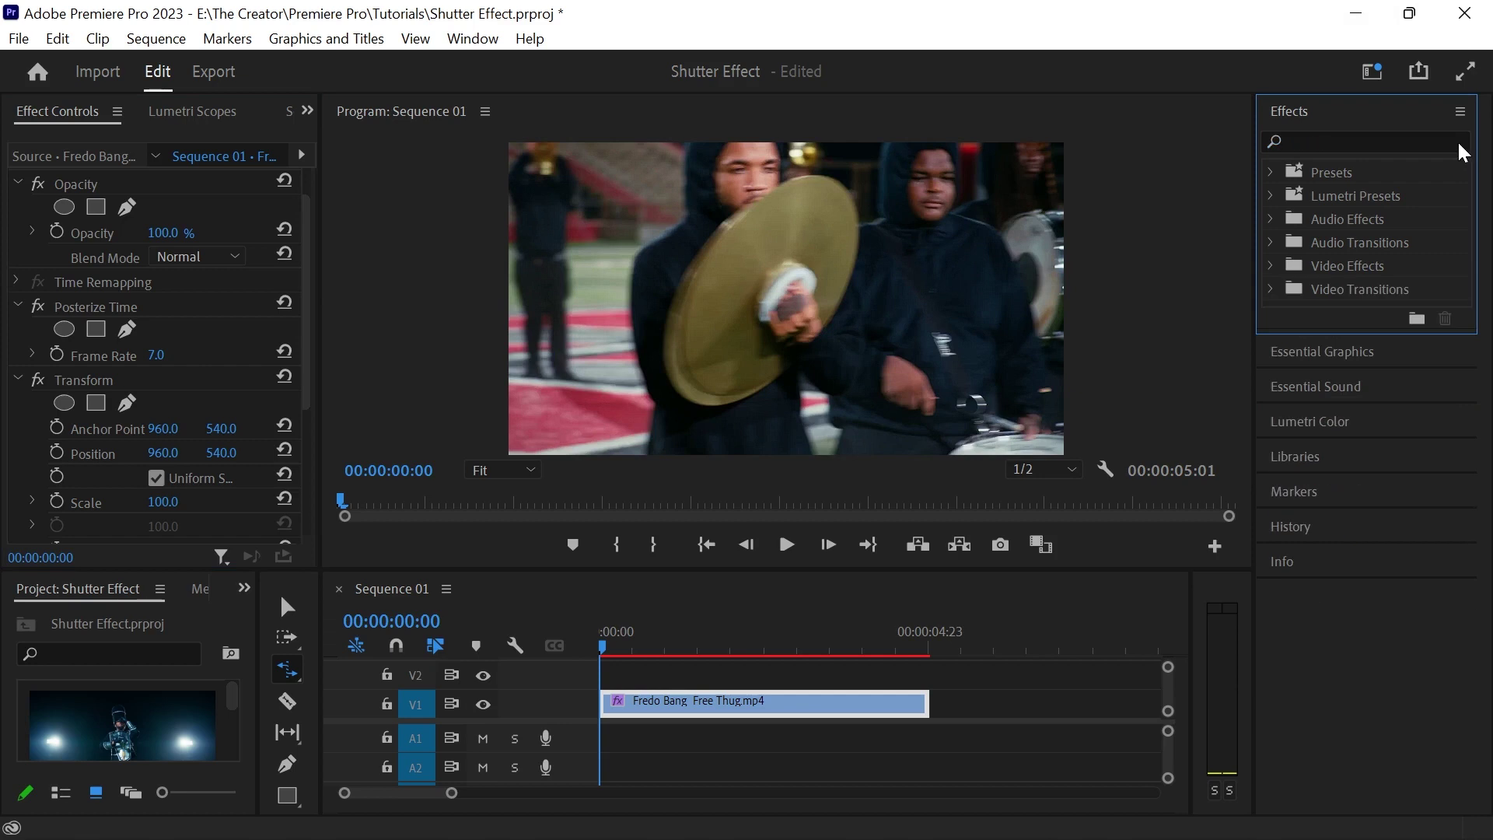
click(1443, 140)
text(e)
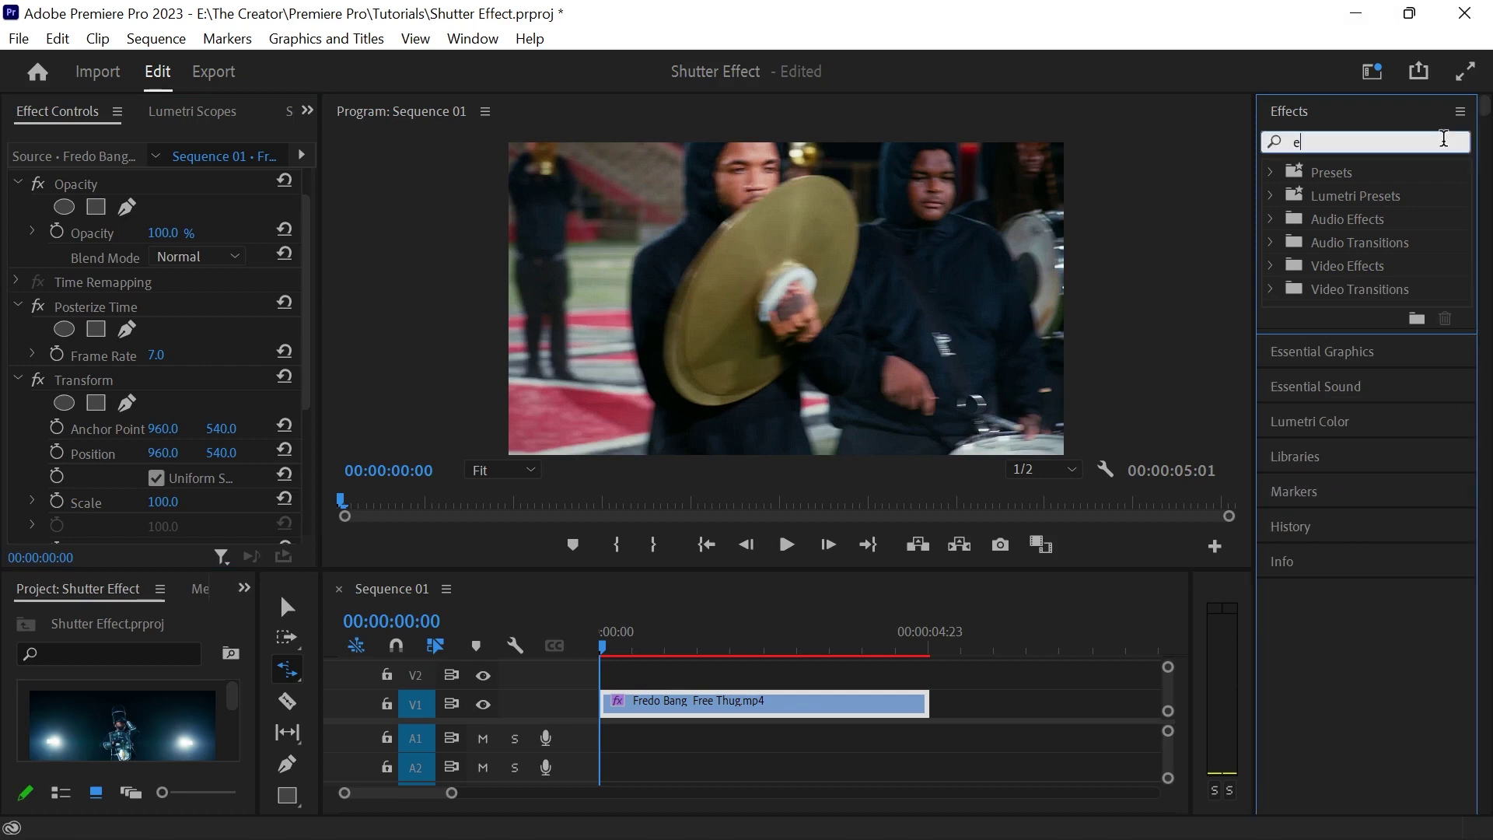
text(cho)
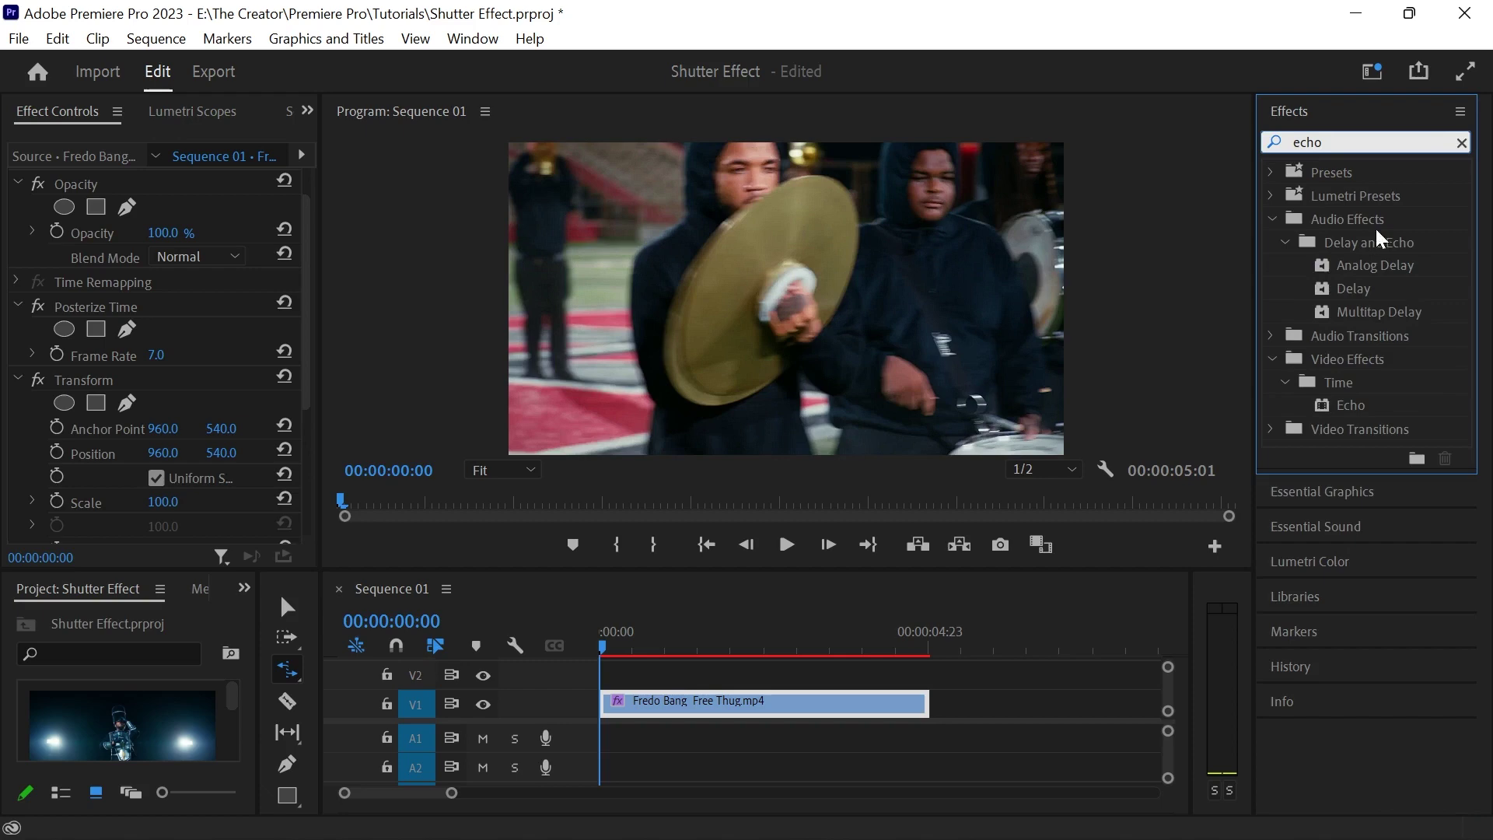
click(1374, 401)
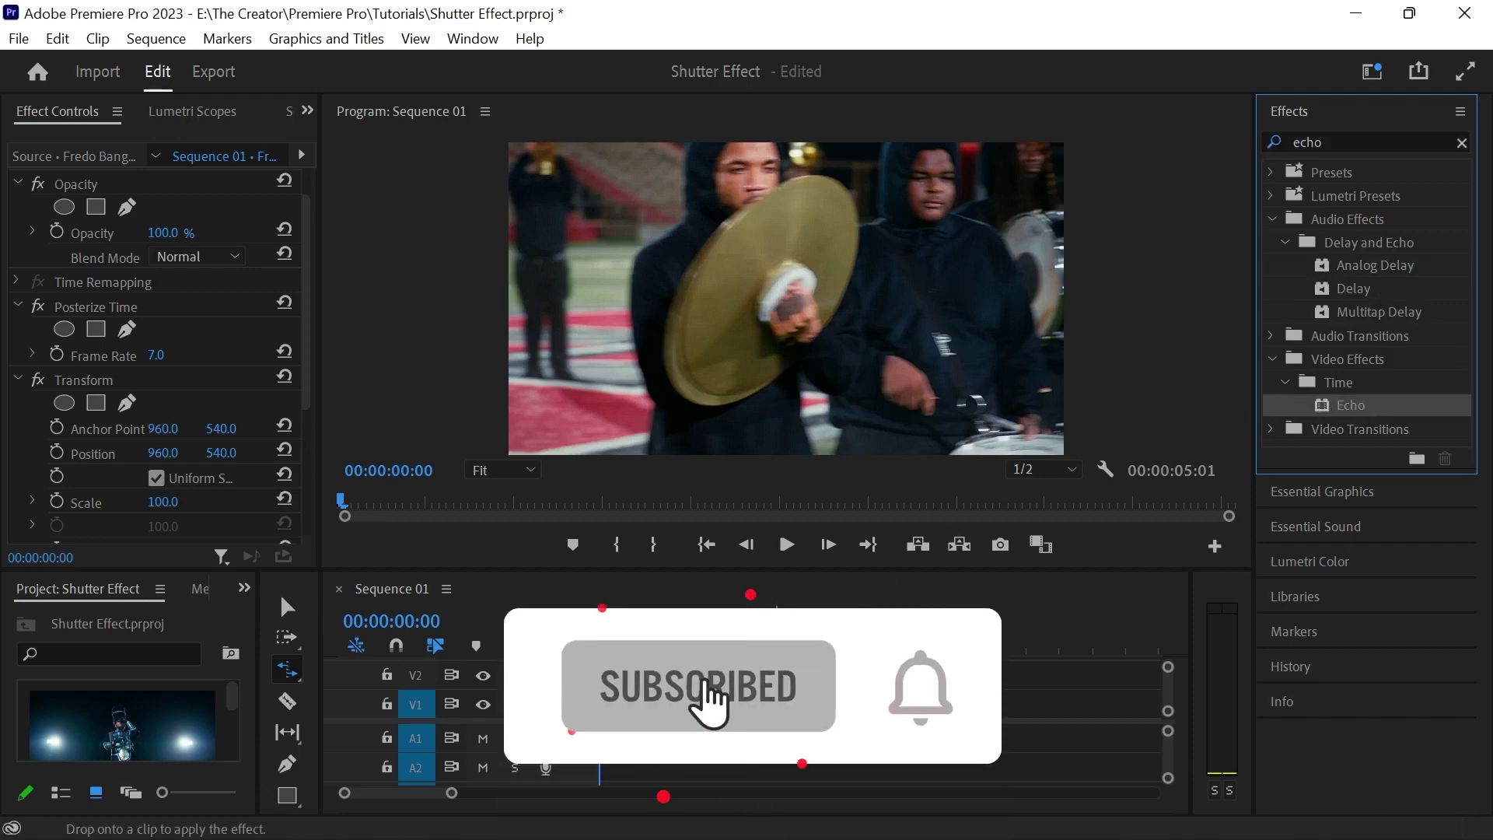
drag(1351, 405, 746, 703)
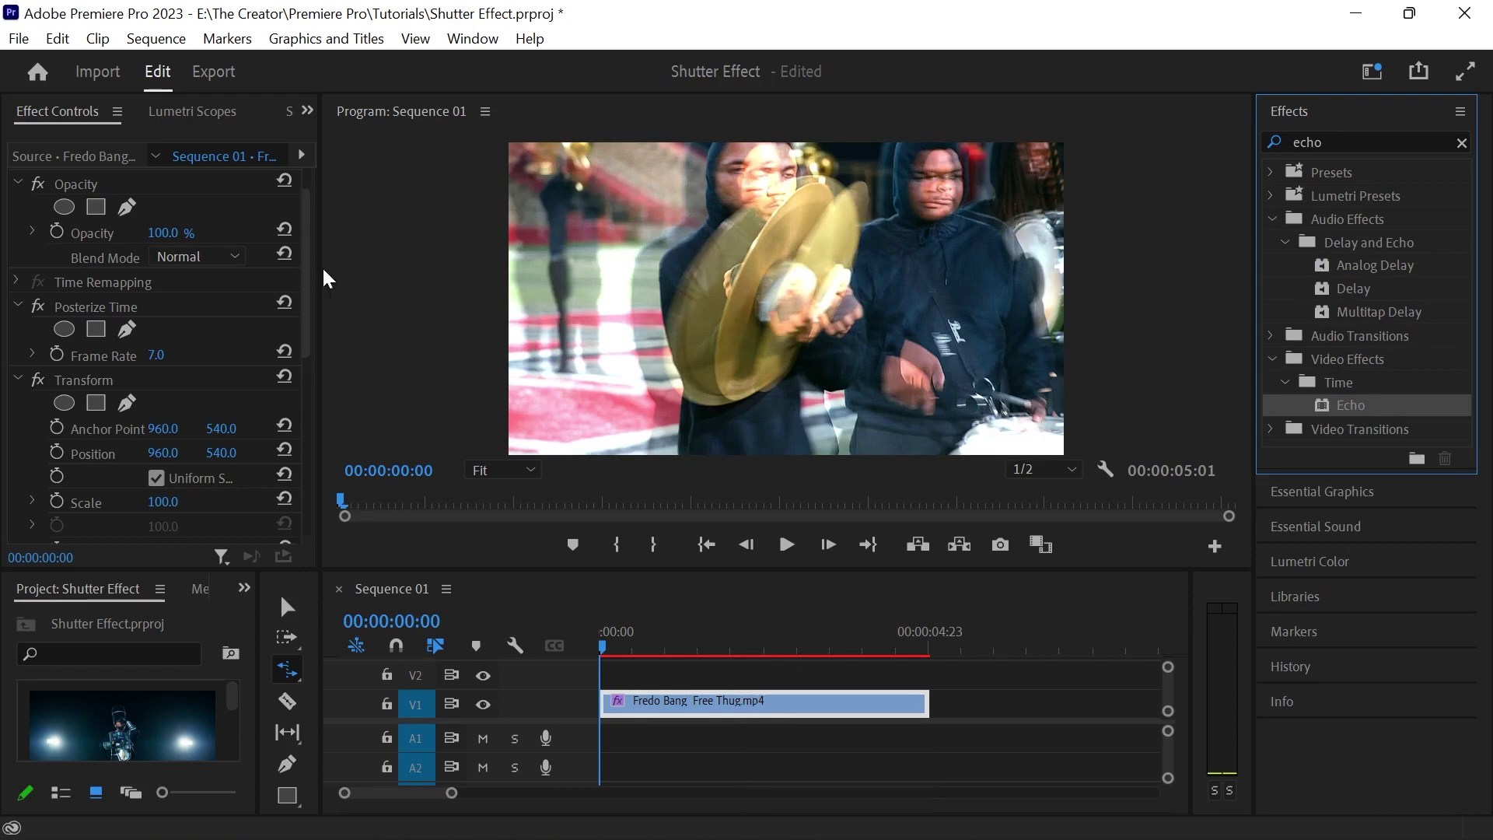
Collapse Transform, move Echo above Posterize Time, and set Echo Decay to 0.70
drag(310, 270, 300, 387)
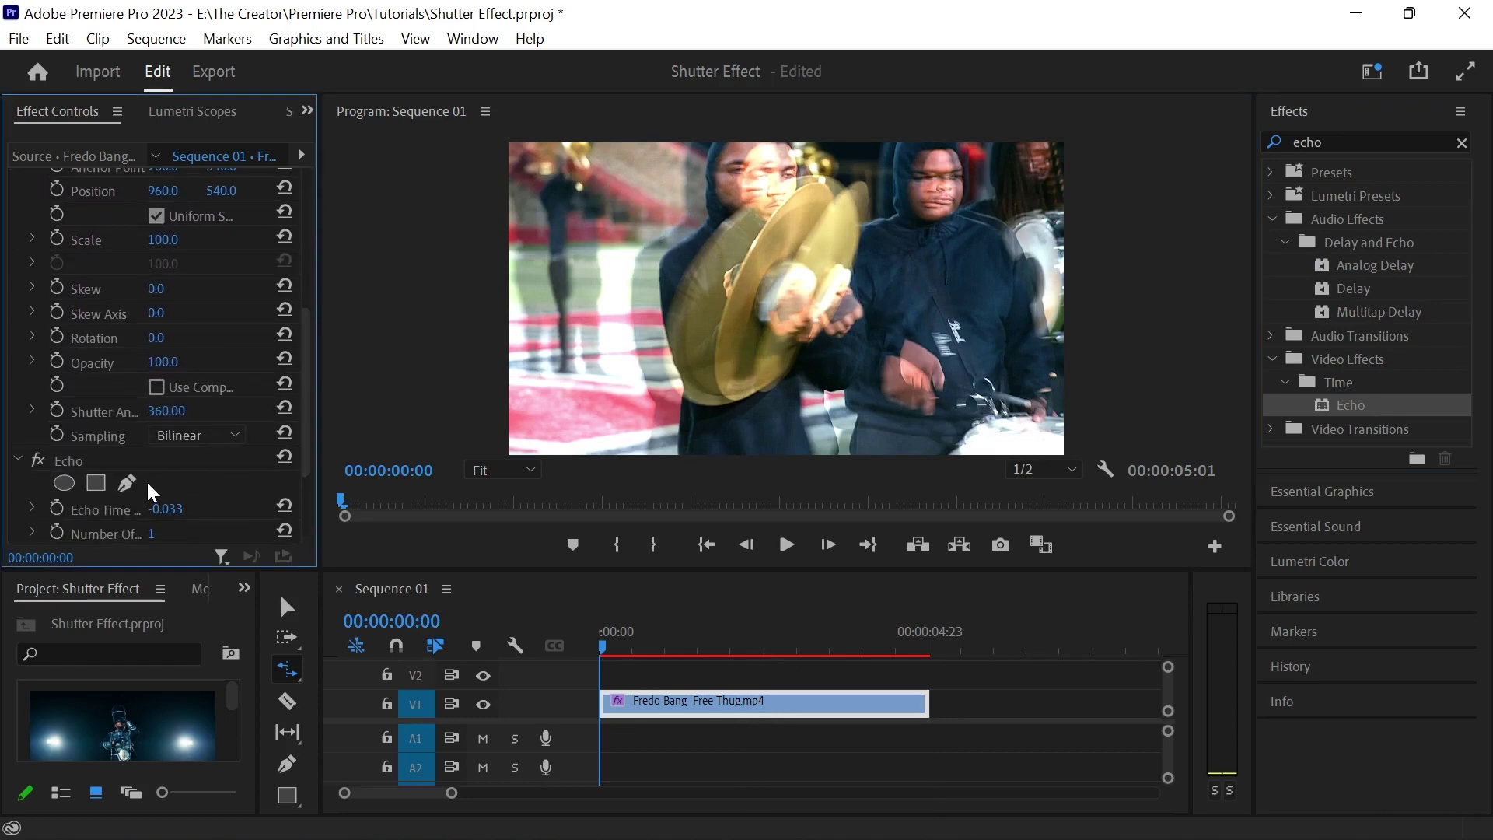
drag(150, 465, 35, 203)
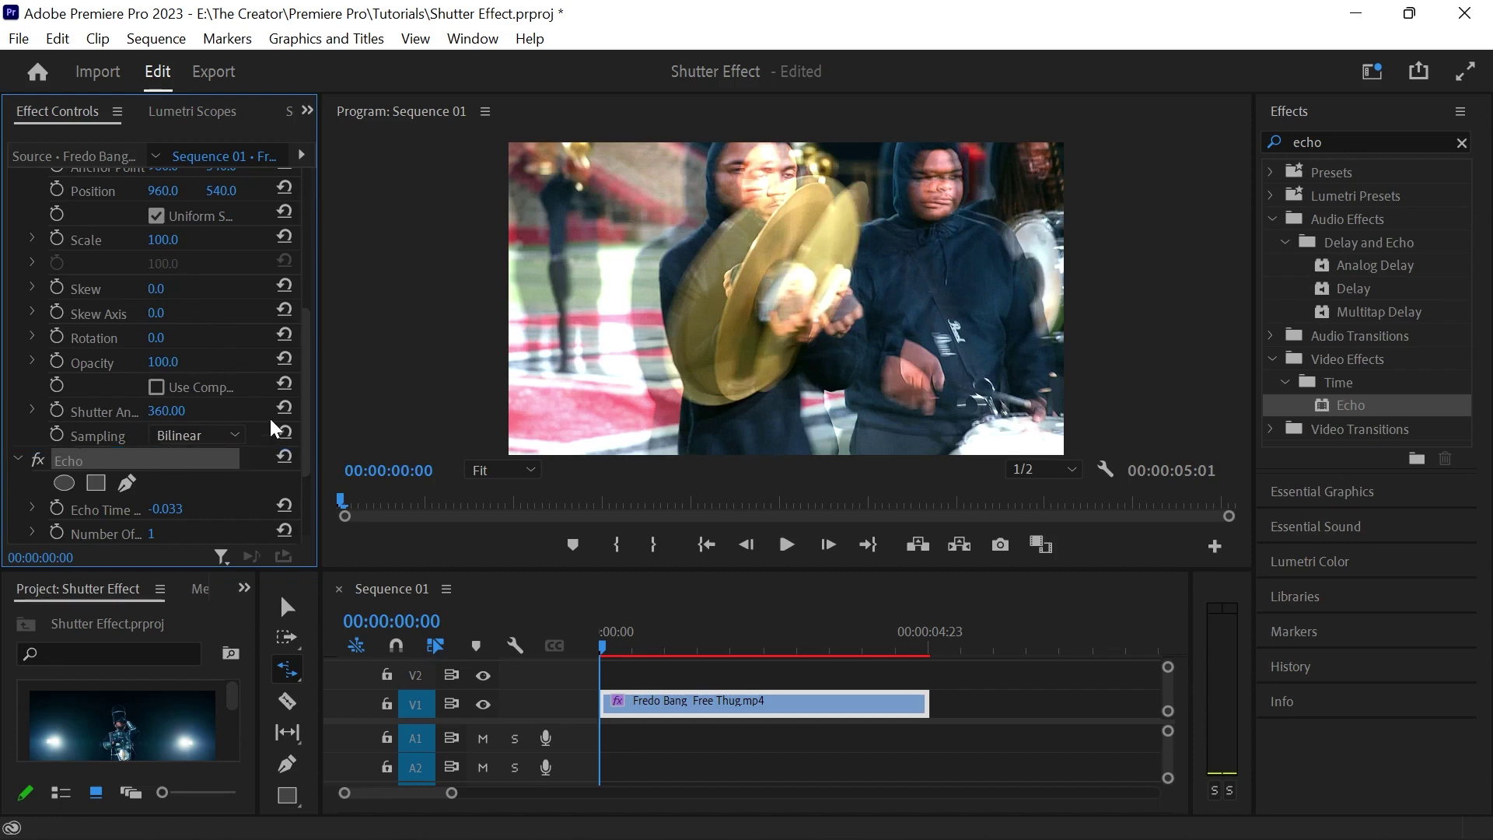
scroll(305, 399, up, 3)
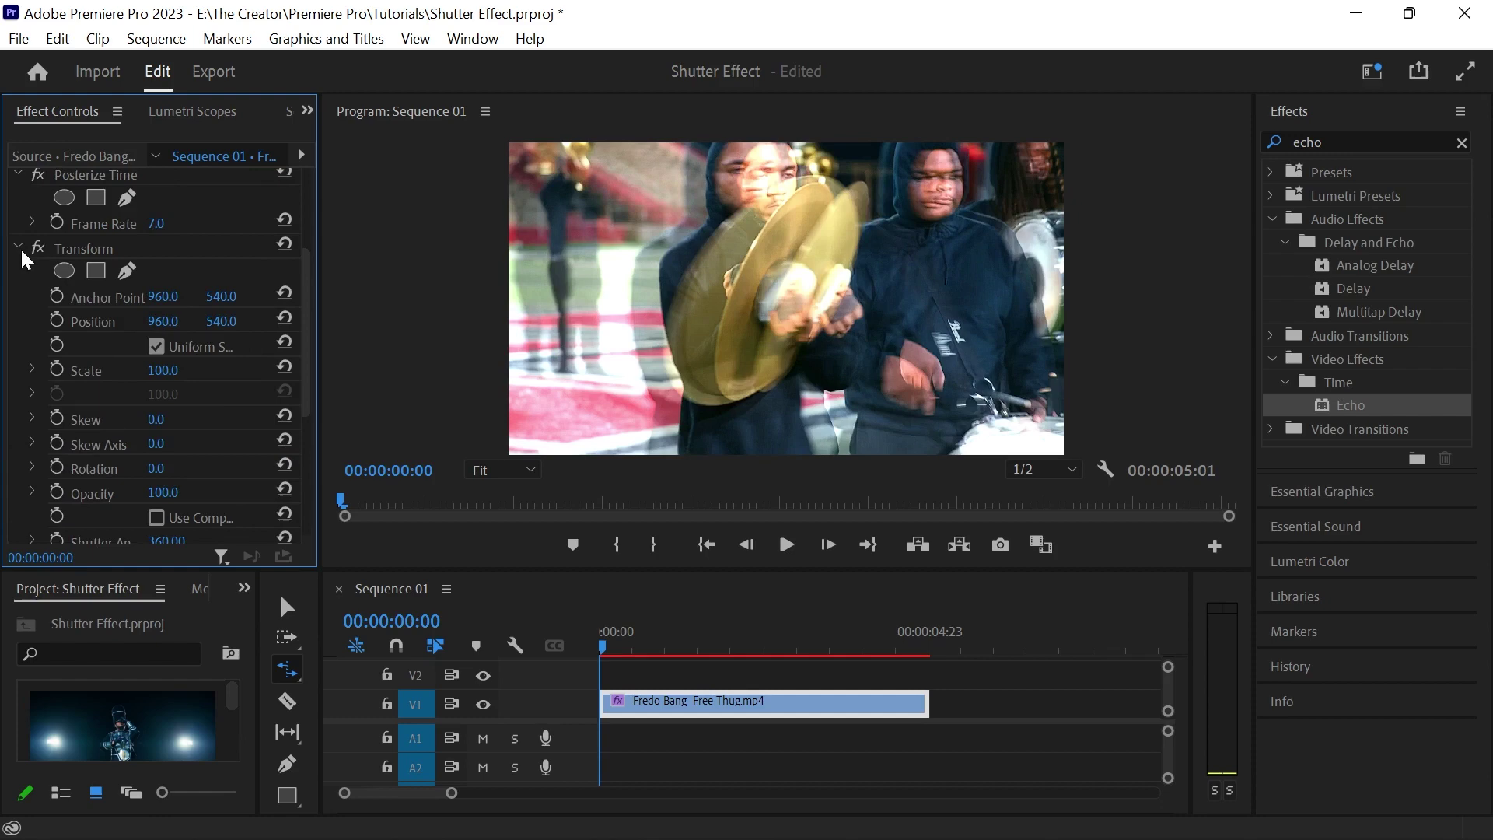
click(20, 247)
drag(95, 343, 75, 234)
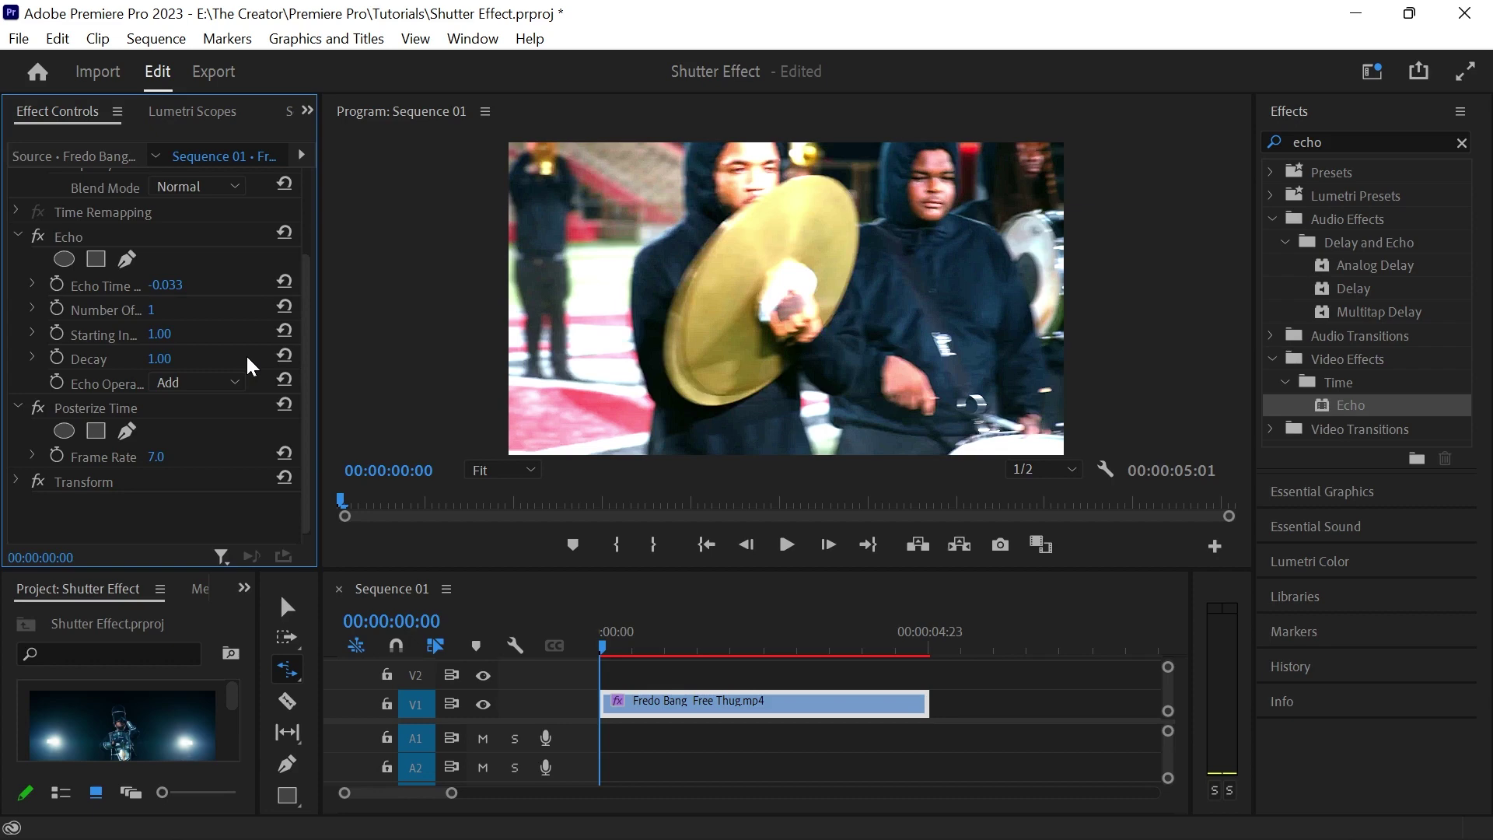
click(161, 359)
text(0.)
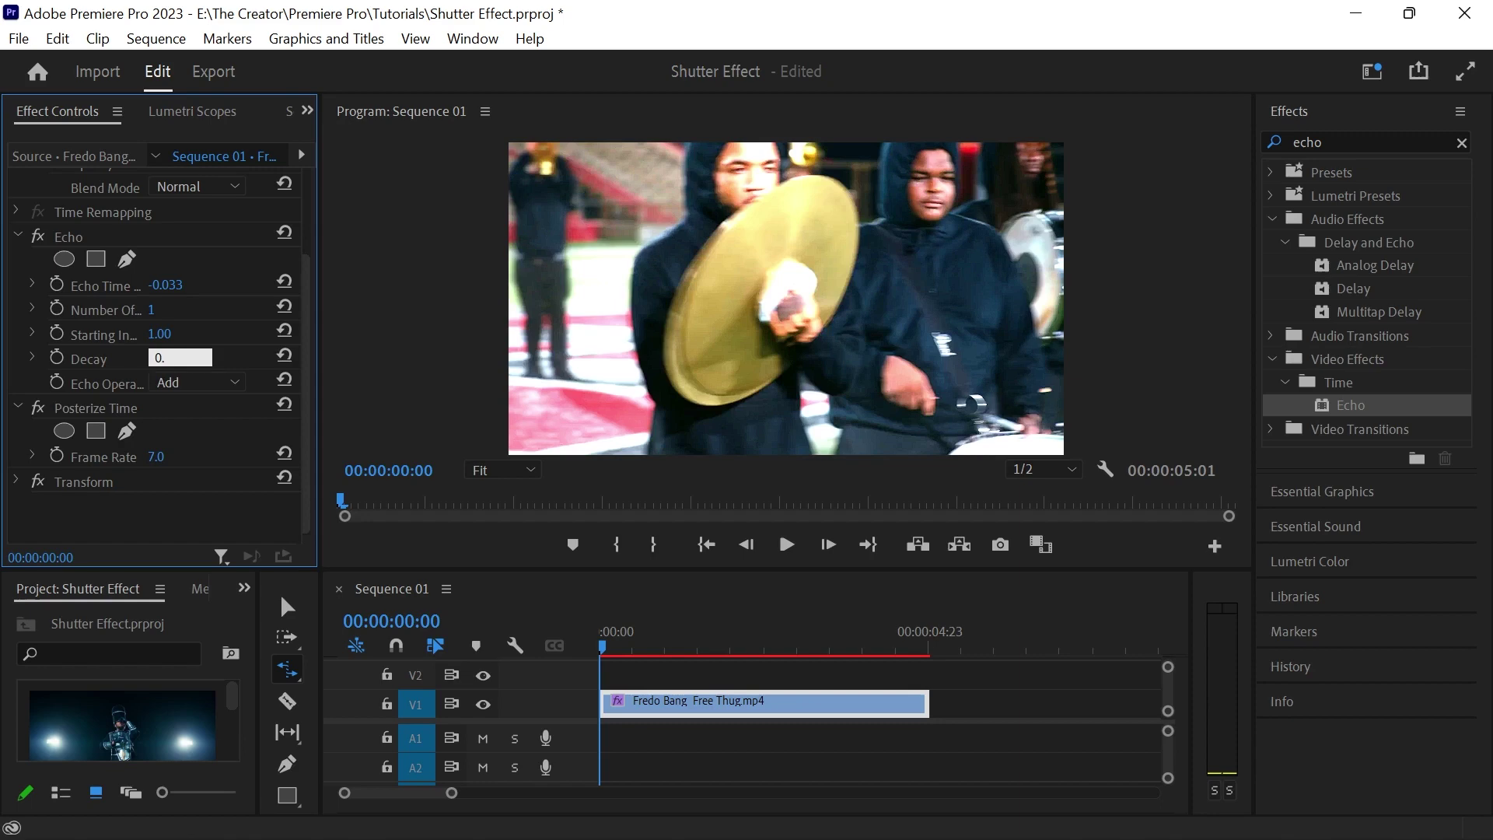
text(7)
key(Return)
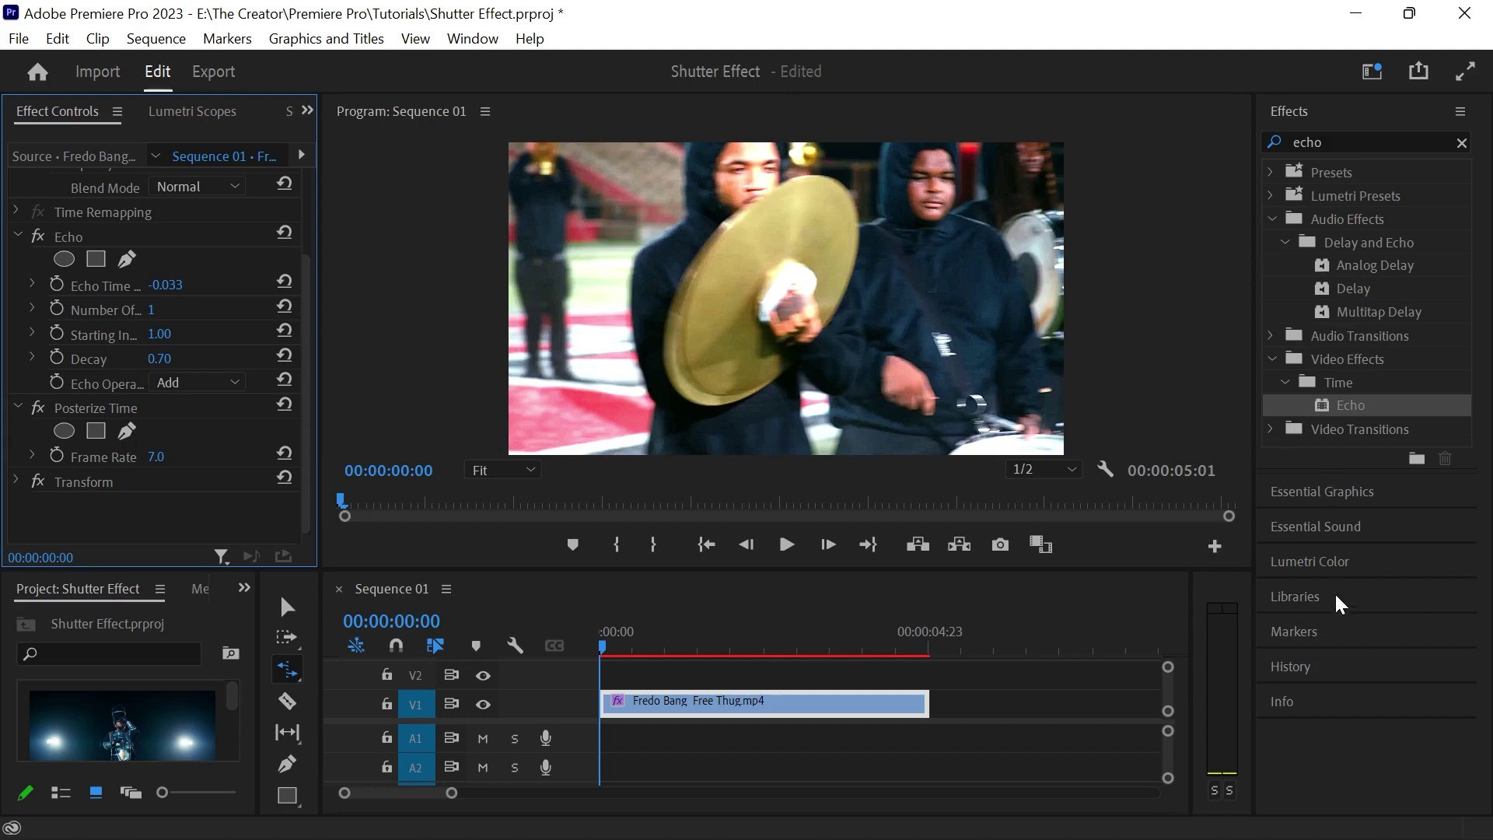
Grade with Lumetri: lowered RGB curve, Exposure -0.5, Contrast and Highlights -17.5, then bypass it
click(1336, 565)
scroll(1357, 505, down, 2)
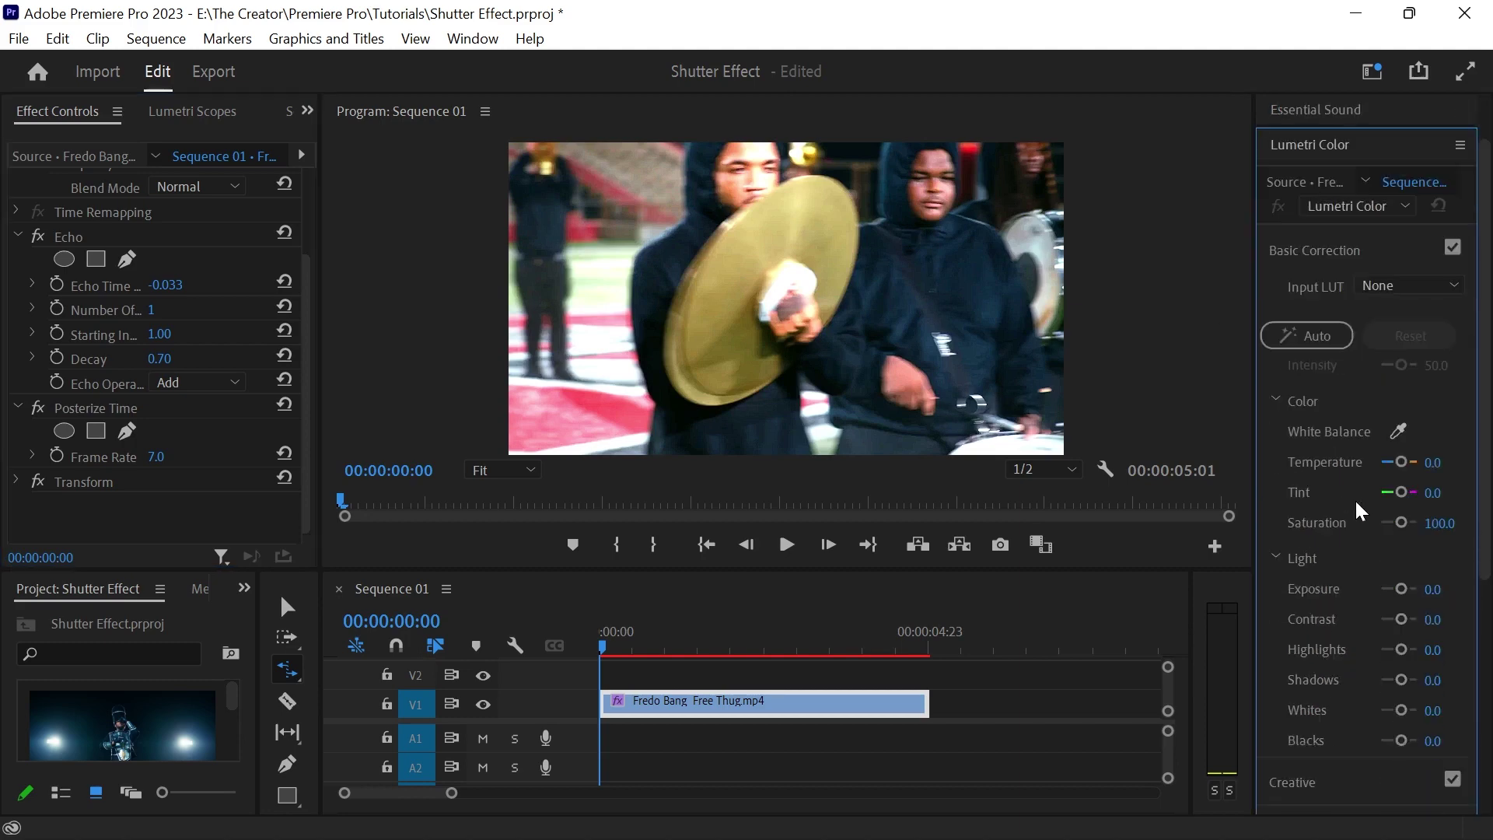
click(1276, 557)
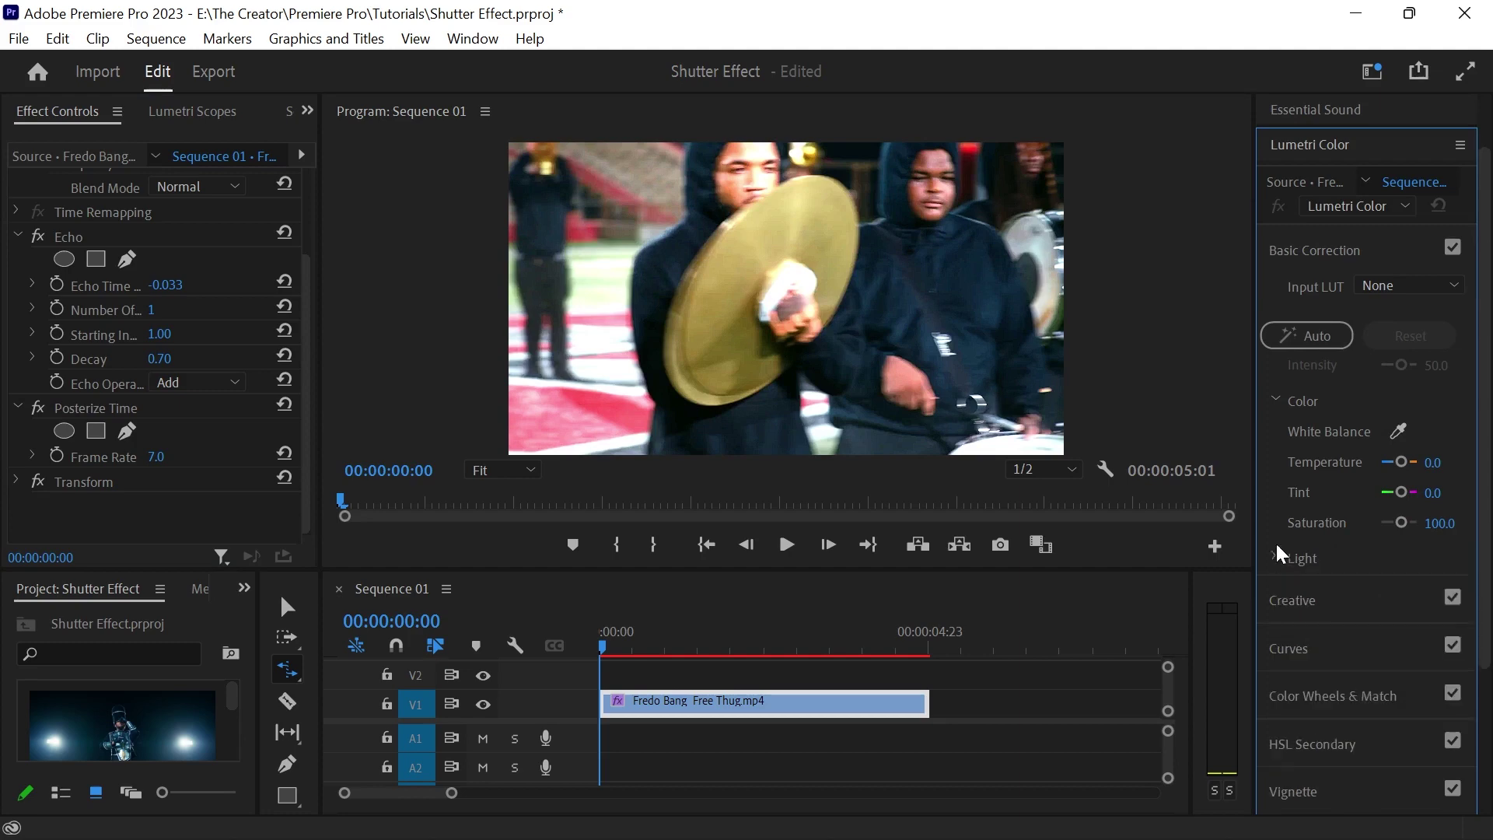
click(1273, 396)
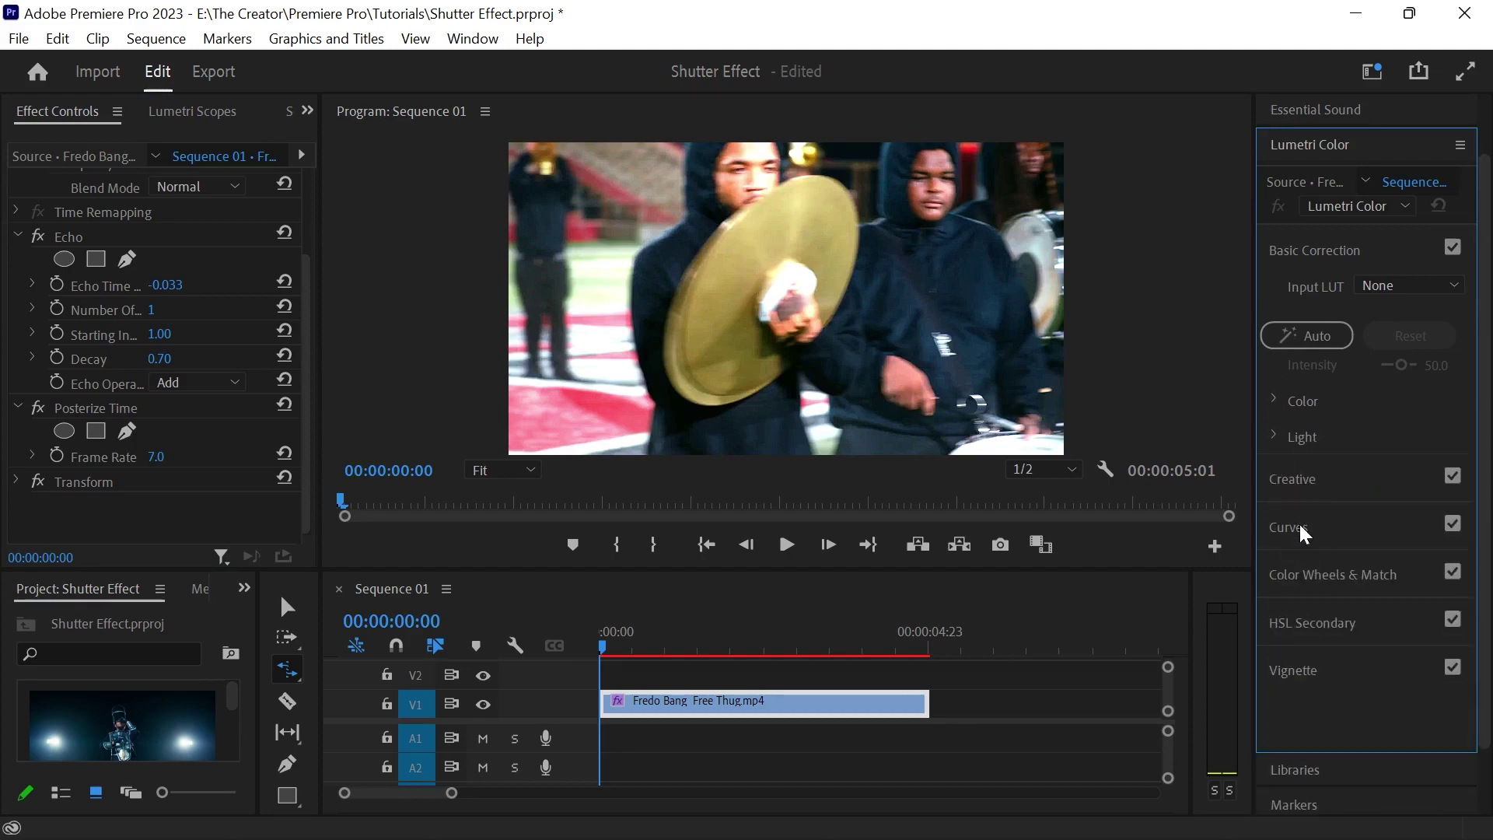
click(1302, 527)
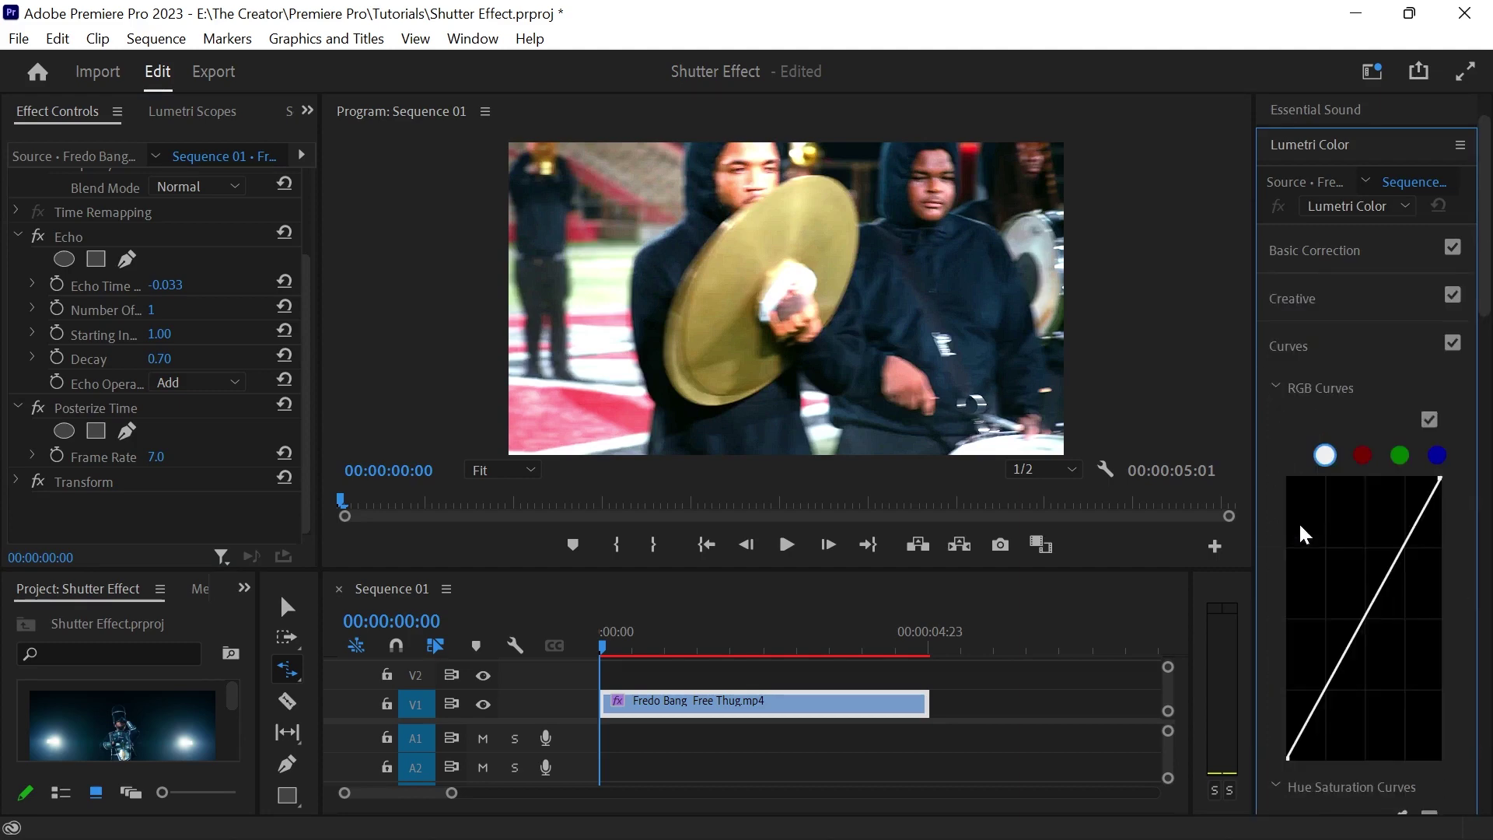
click(1372, 622)
drag(1374, 626, 1383, 638)
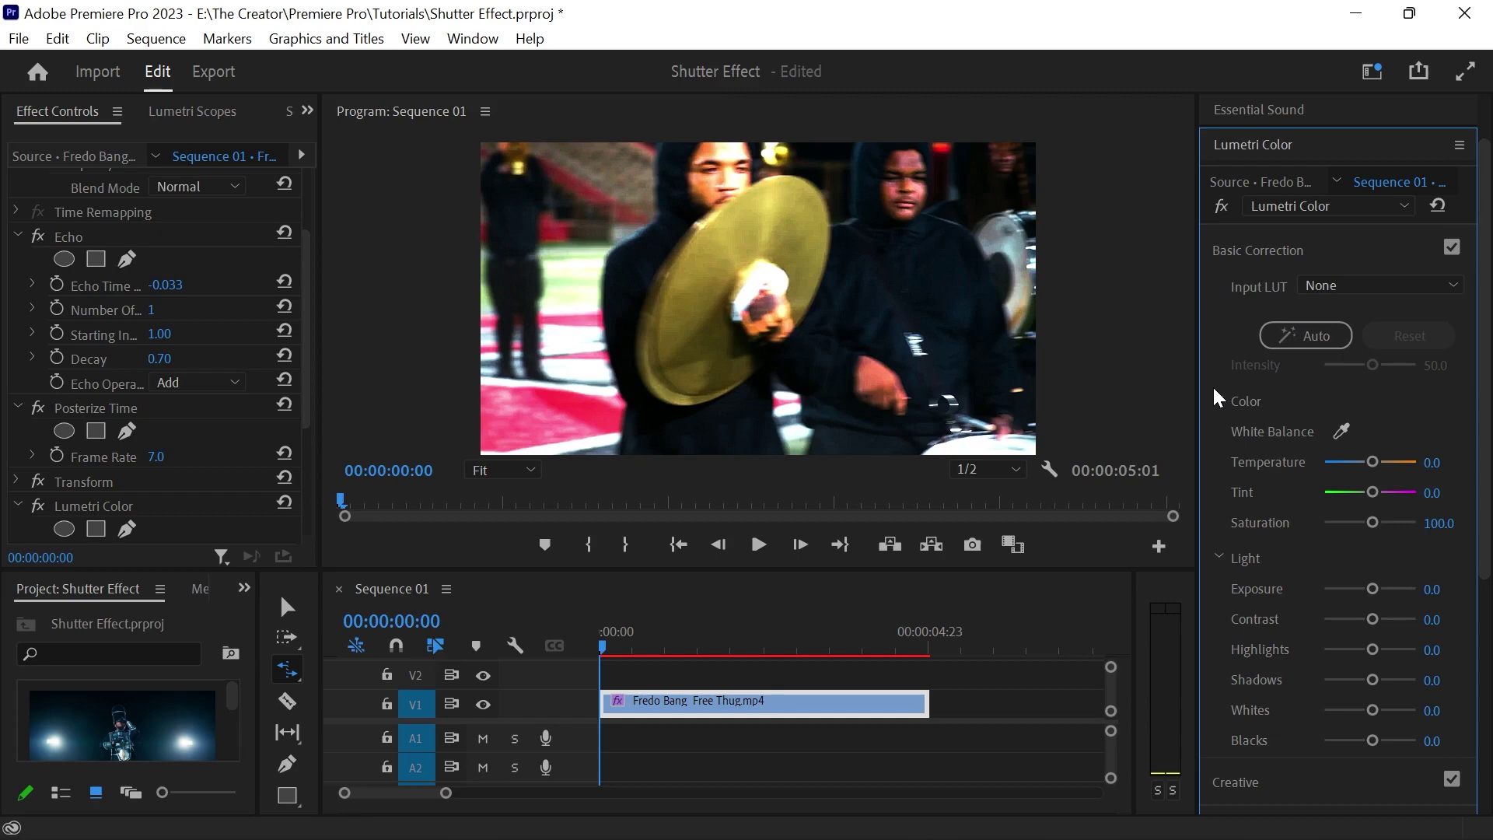
drag(1372, 589, 1368, 590)
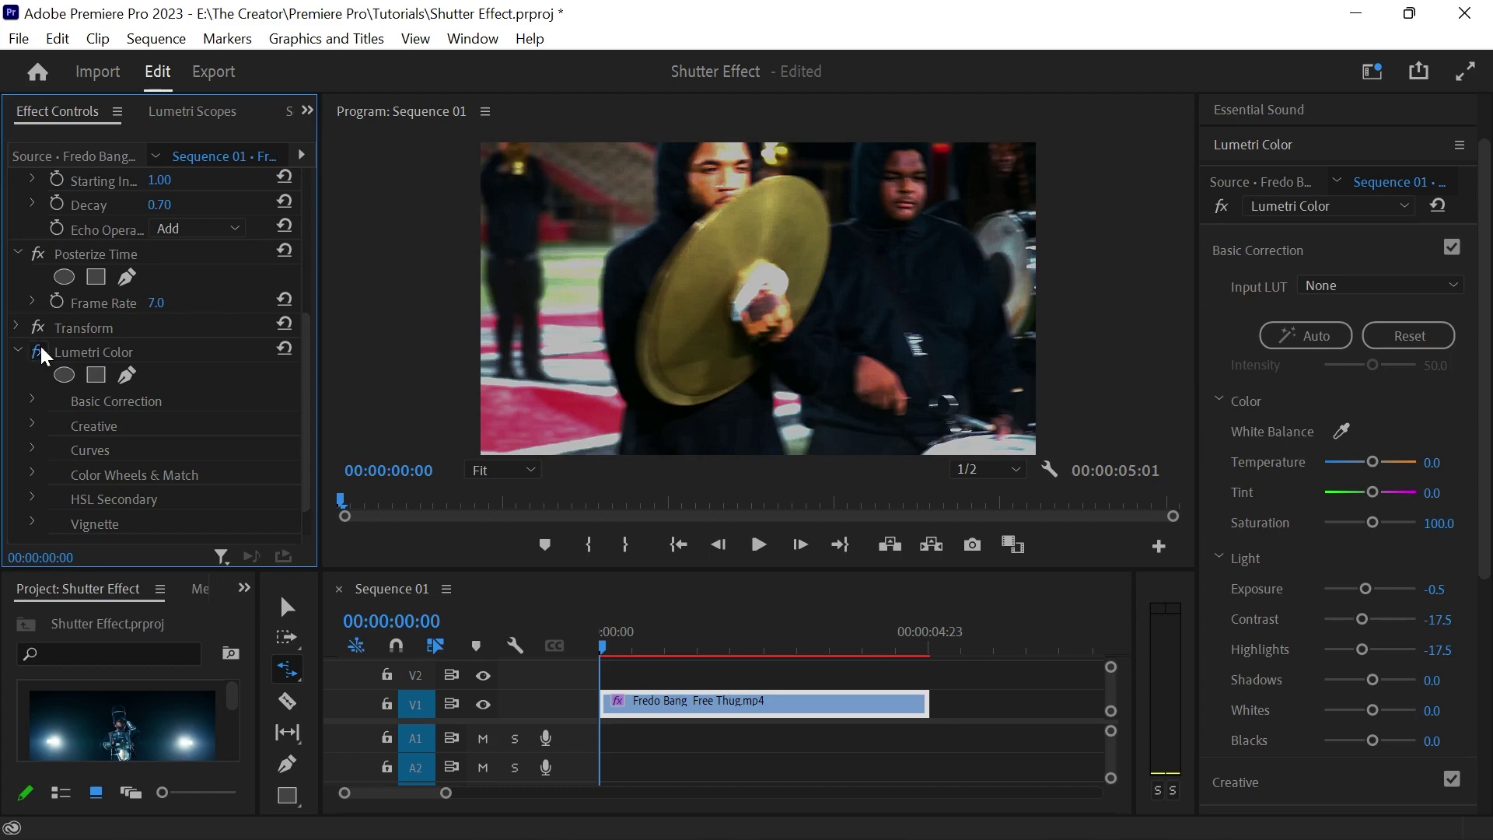
click(39, 347)
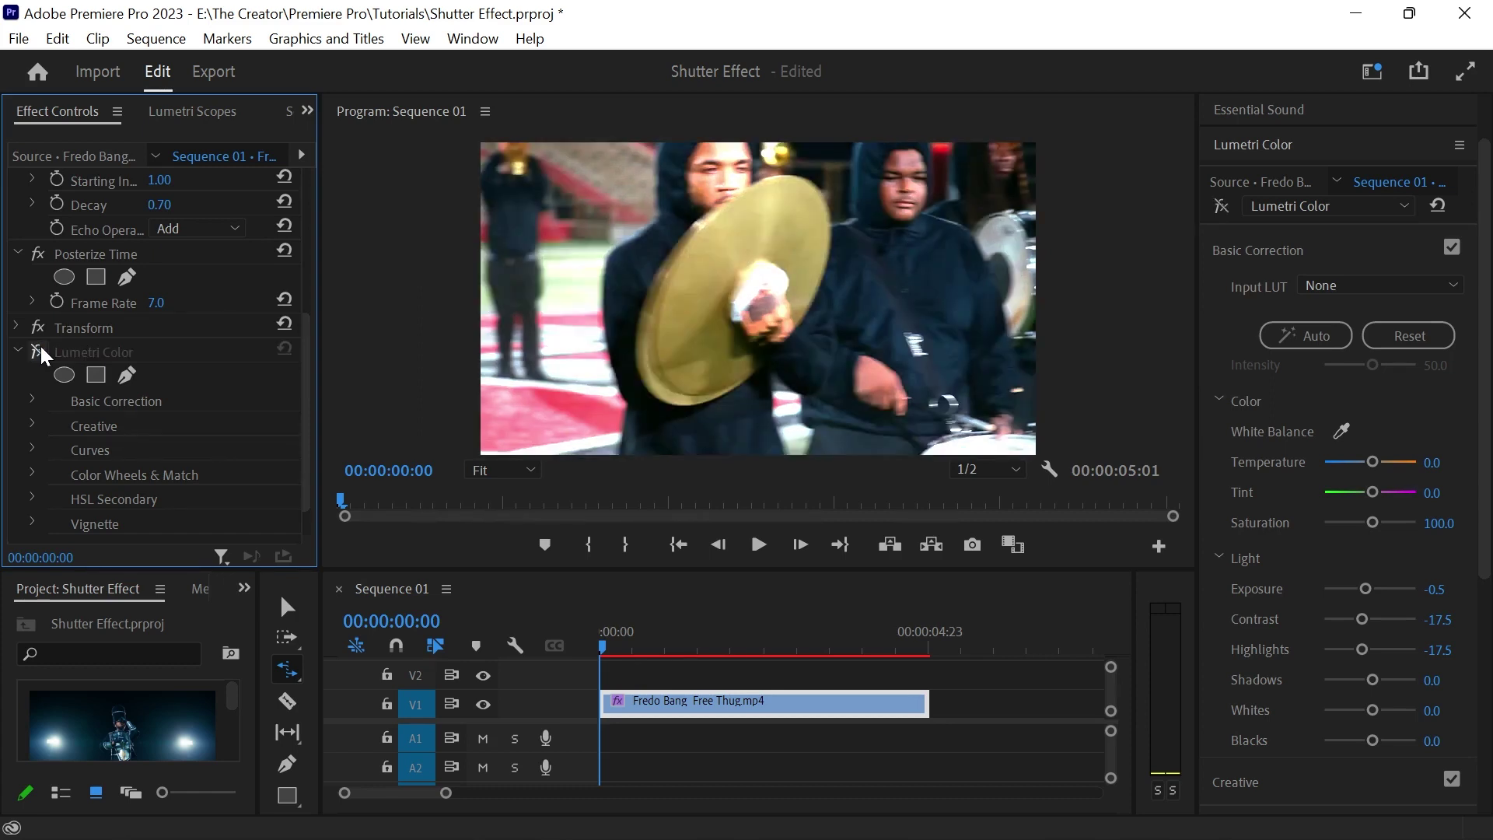
Re-enable Lumetri Color, set Echo Time to -0.100, and render the sequence previews
click(41, 346)
scroll(222, 203, up, 2)
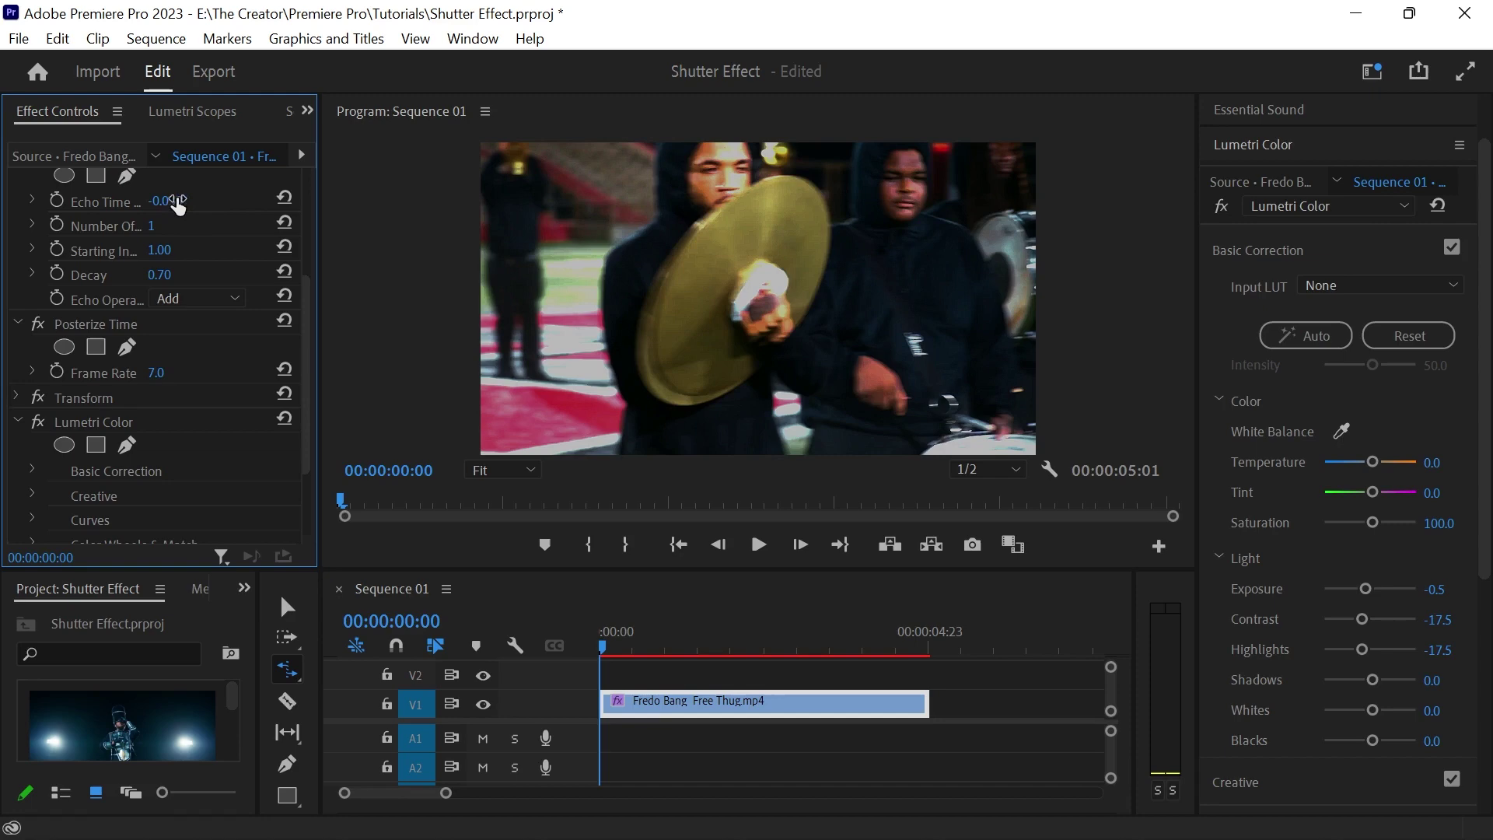
click(185, 199)
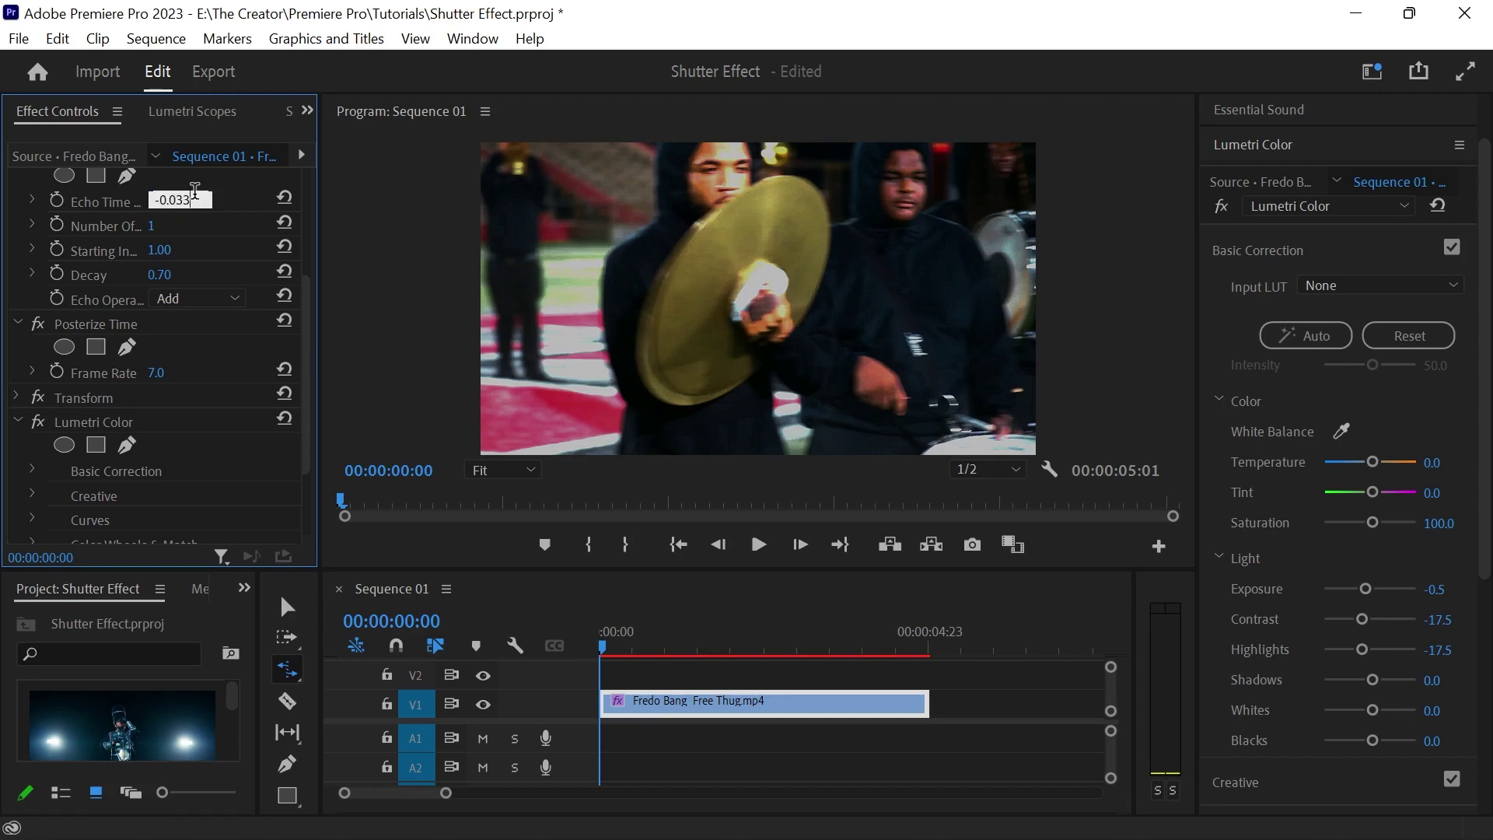
key(BackSpace)
key(BackSpace)
text(1)
key(Return)
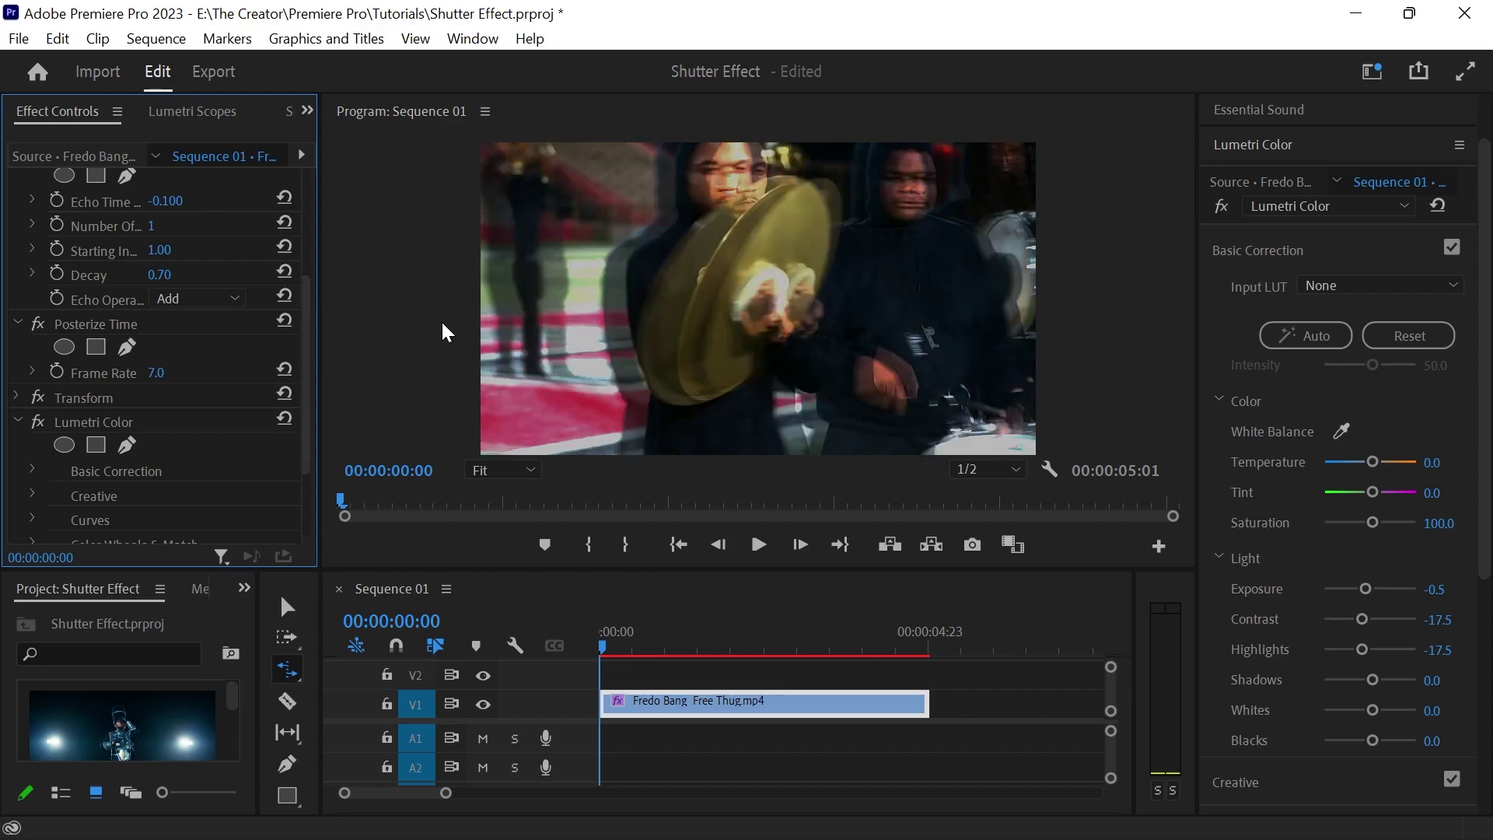
key(Return)
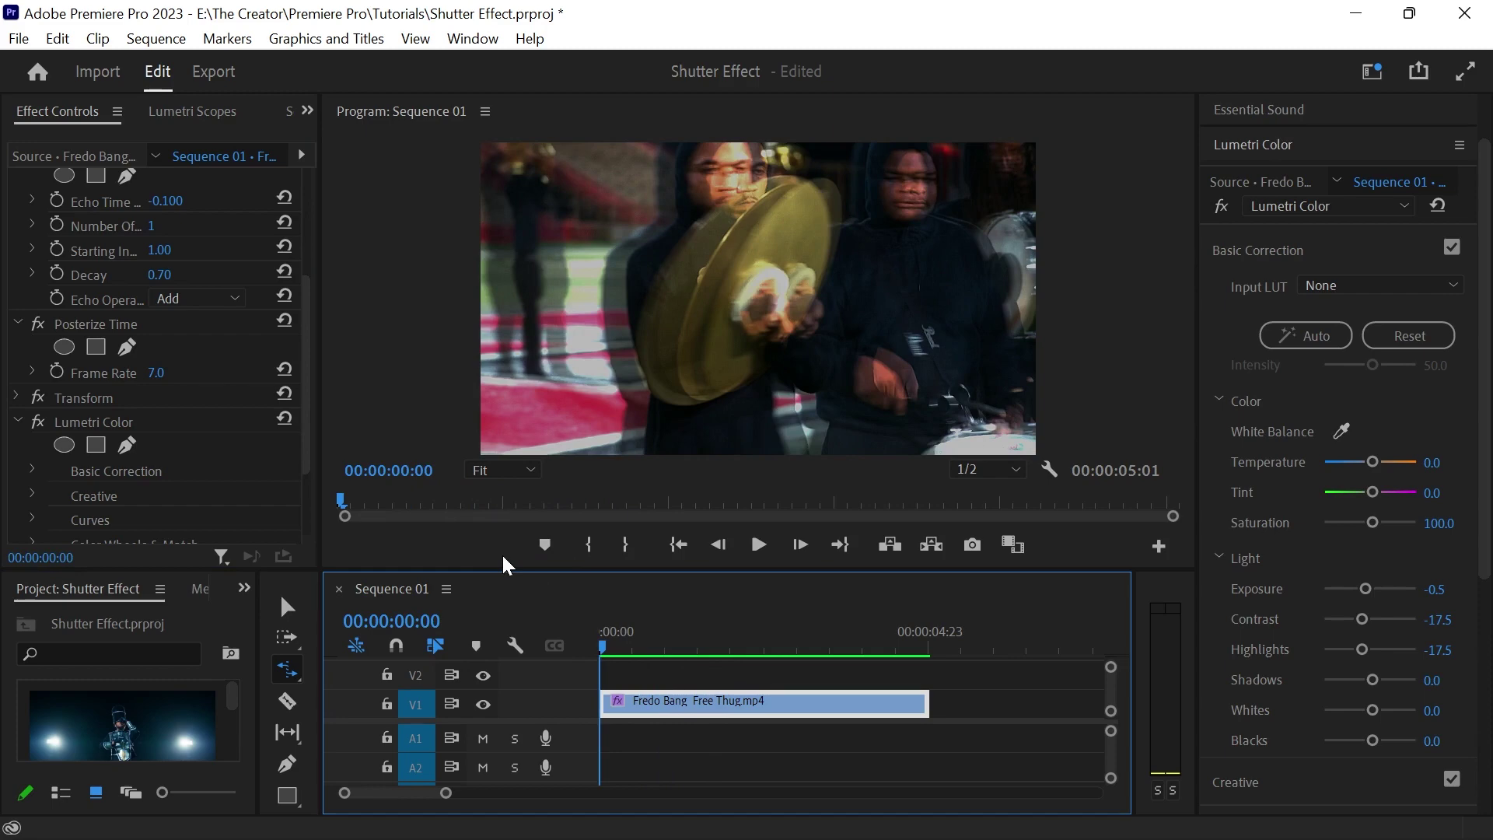
Play the rendered Sequence 01 in the Program monitor and stop near the end
key(space)
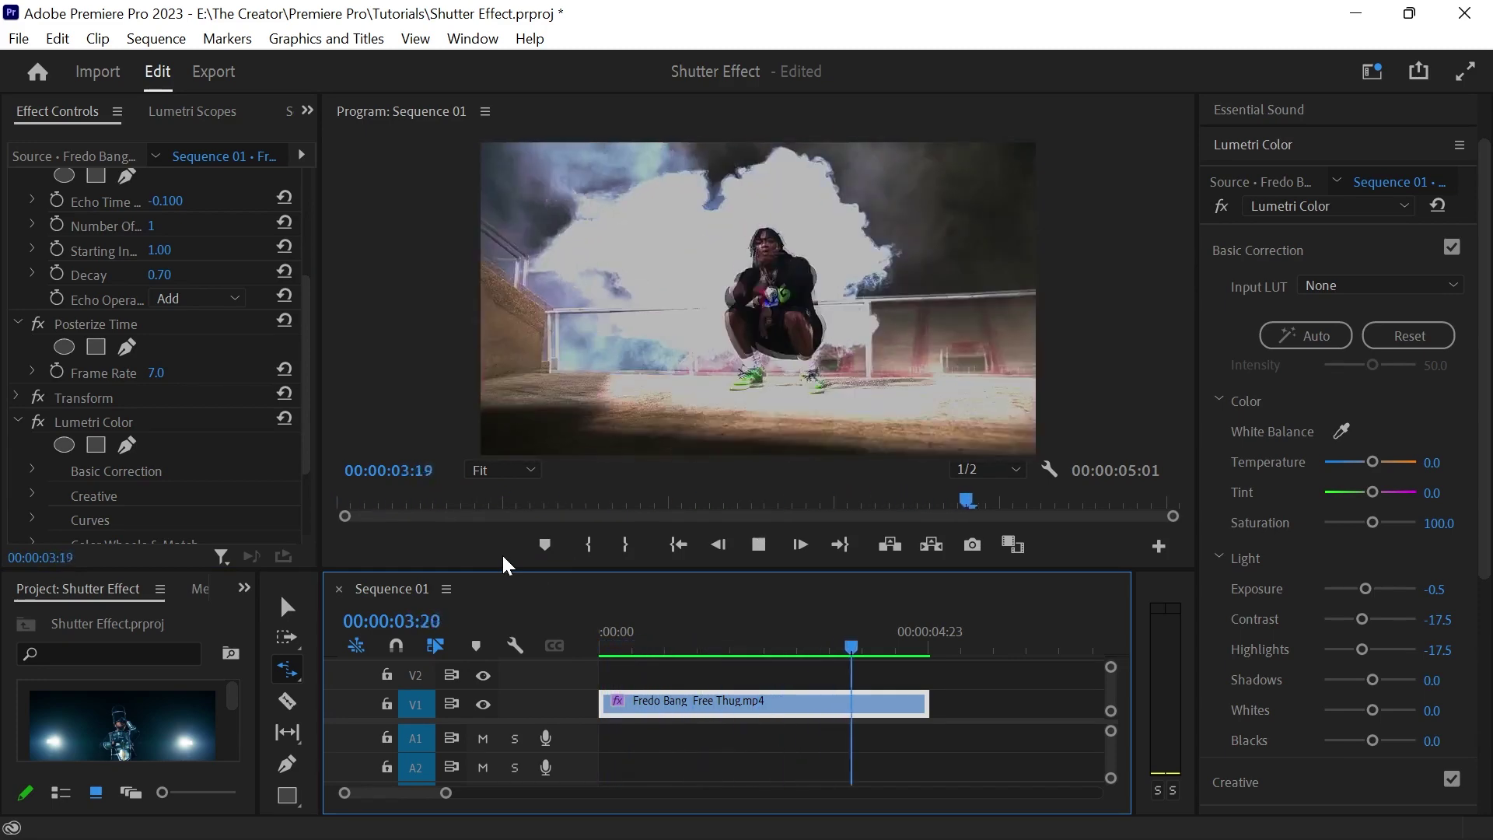
key(space)
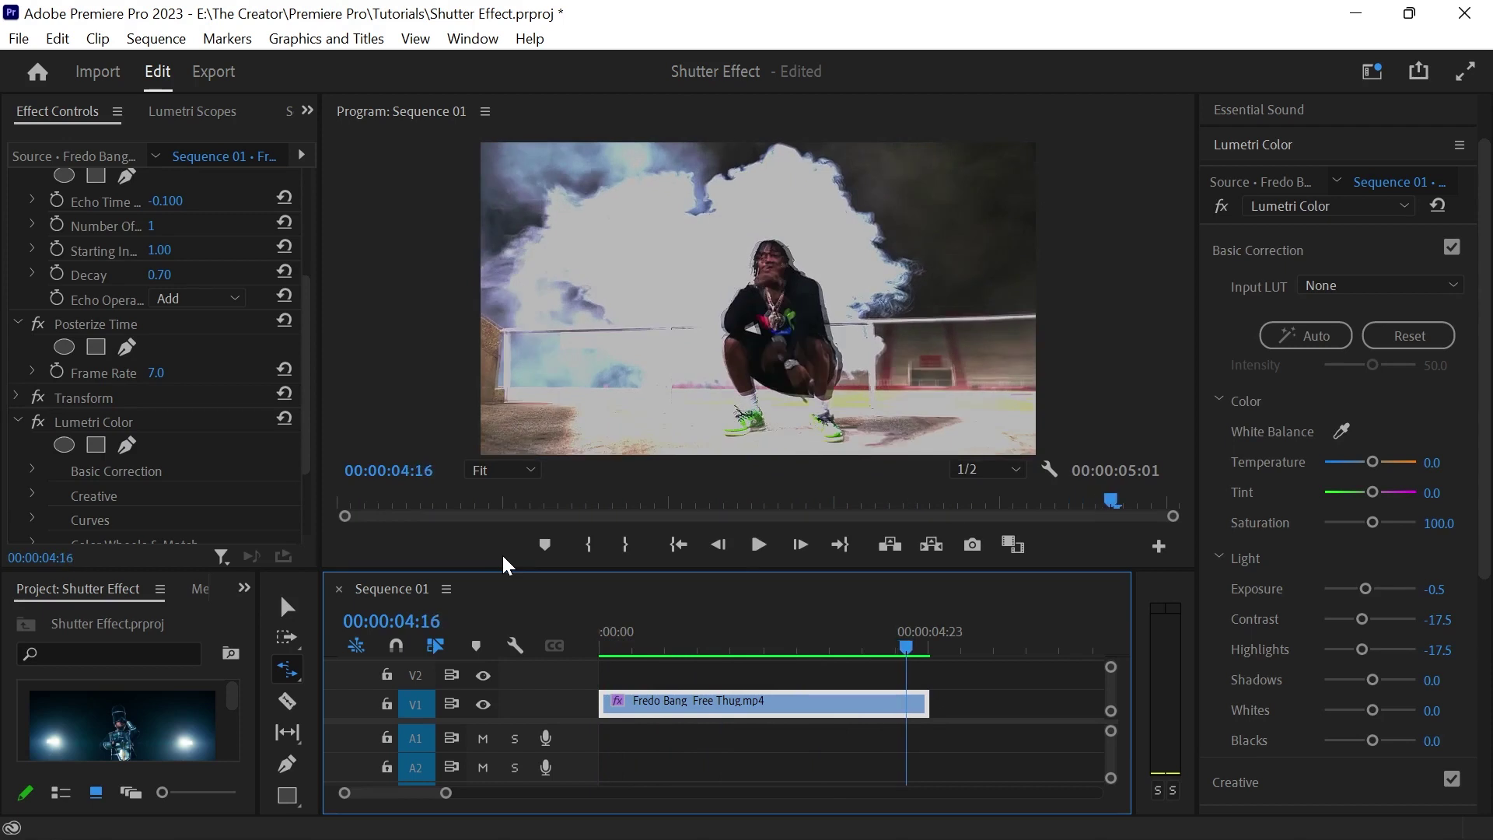